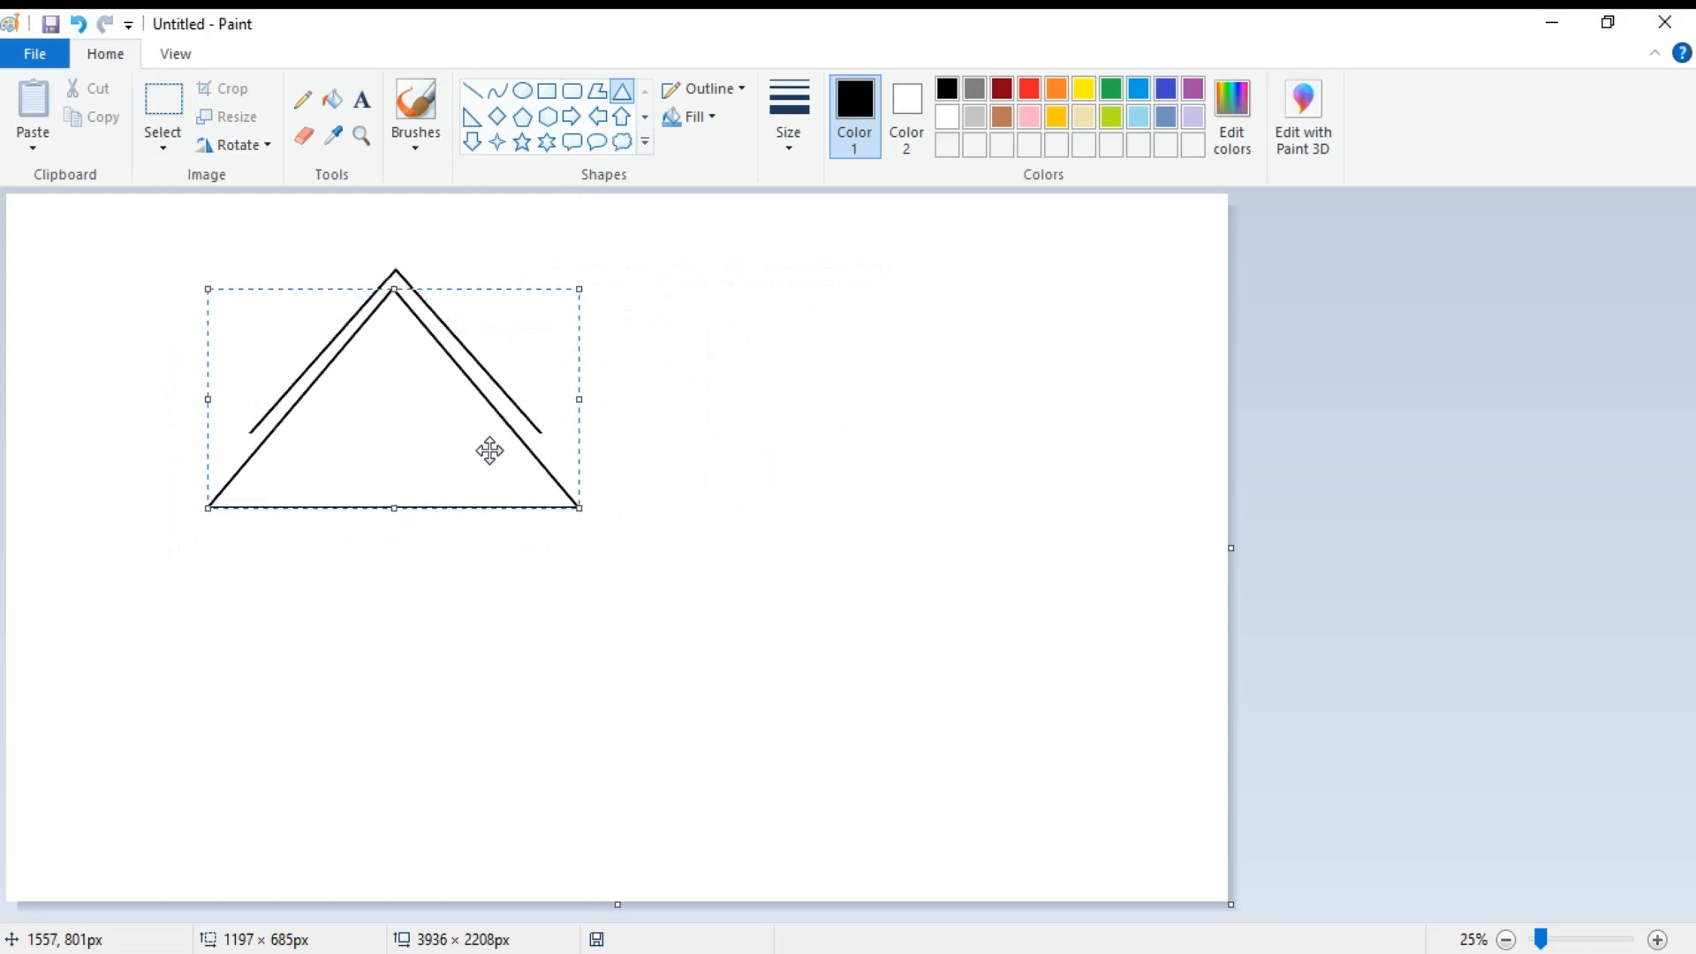
Nudge the inner triangle into line beneath the outer roof lines and delete its base and lower ends below the eaves.
left_click_drag(444, 445, 446, 447)
left_click(164, 102)
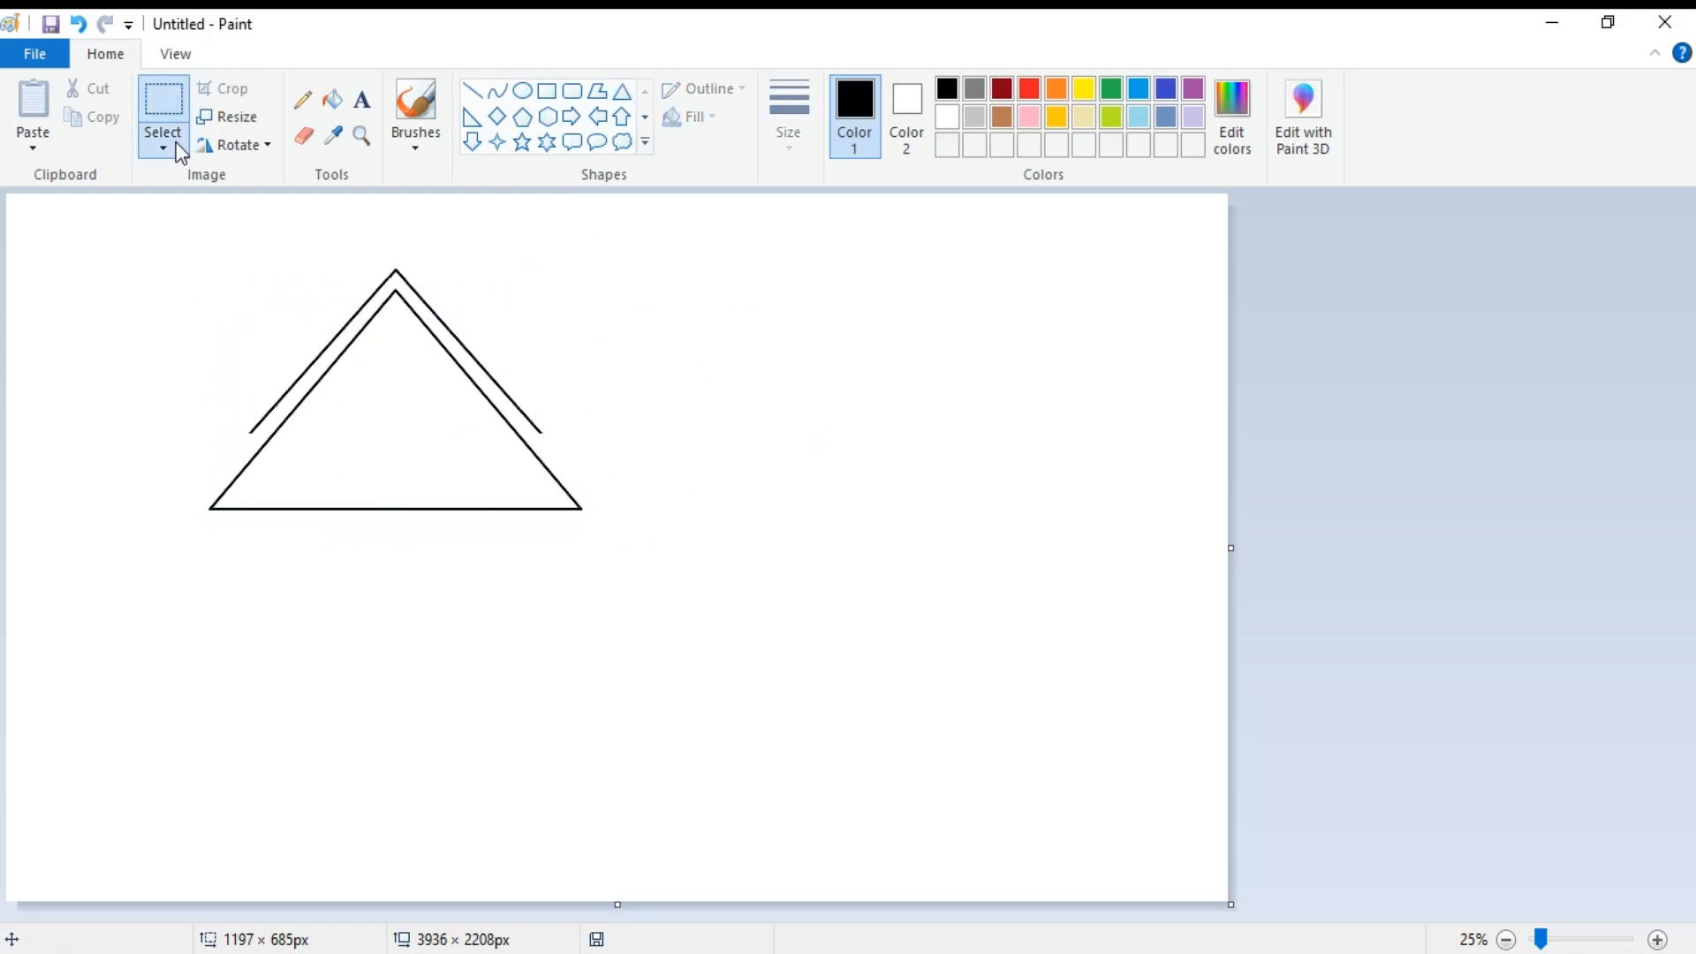
left_click_drag(232, 449, 369, 497)
left_click_drag(626, 454, 189, 518)
key("Delete")
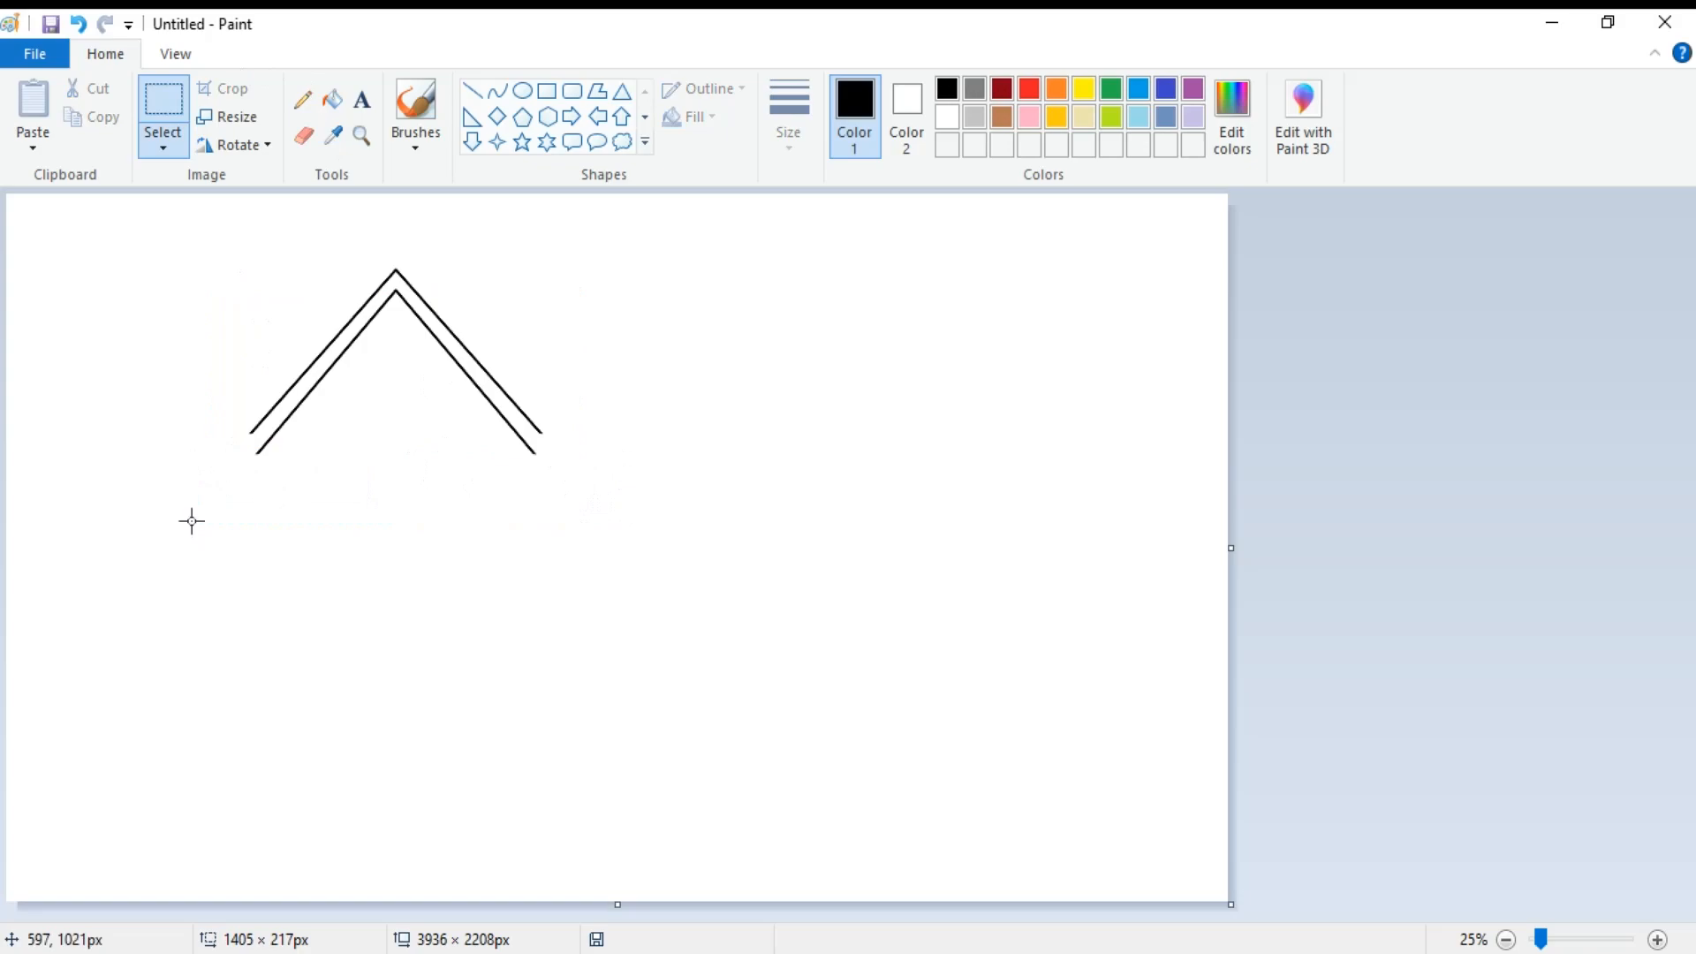
Close both open ends of the roof outline with short slanted lines at the eaves.
left_click(472, 91)
left_click_drag(533, 452, 542, 435)
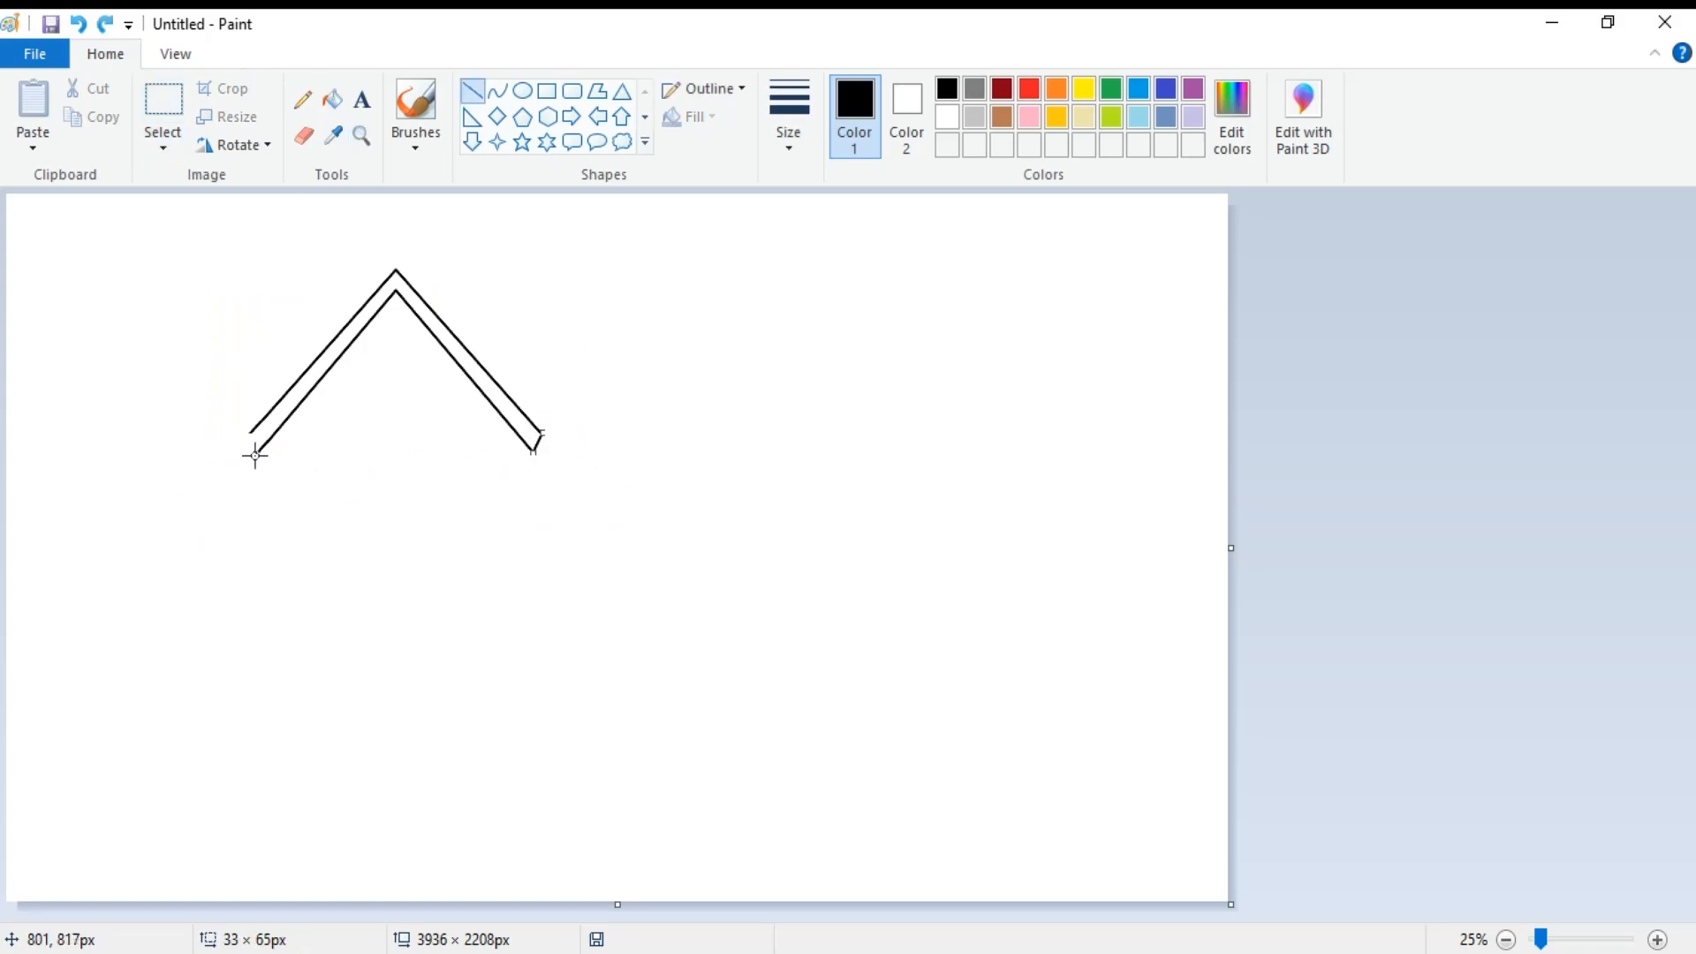
mouse_move(256, 453)
left_mouse_down()
mouse_move(250, 433)
mouse_move(500, 621)
mouse_move(523, 696)
left_mouse_up()
Draw the rectangular front wall beneath the gable roof and delete its top edge between the eaves.
left_click(546, 91)
left_click(164, 101)
left_click_drag(277, 437, 514, 450)
key("Delete")
Draw a door of about 265 × 413 px low in the front wall, with a wide, thin doorstep beneath it.
left_click(547, 90)
mouse_move(344, 507)
left_mouse_down()
mouse_move(364, 566)
mouse_move(410, 628)
mouse_move(440, 630)
mouse_move(427, 637)
left_mouse_up()
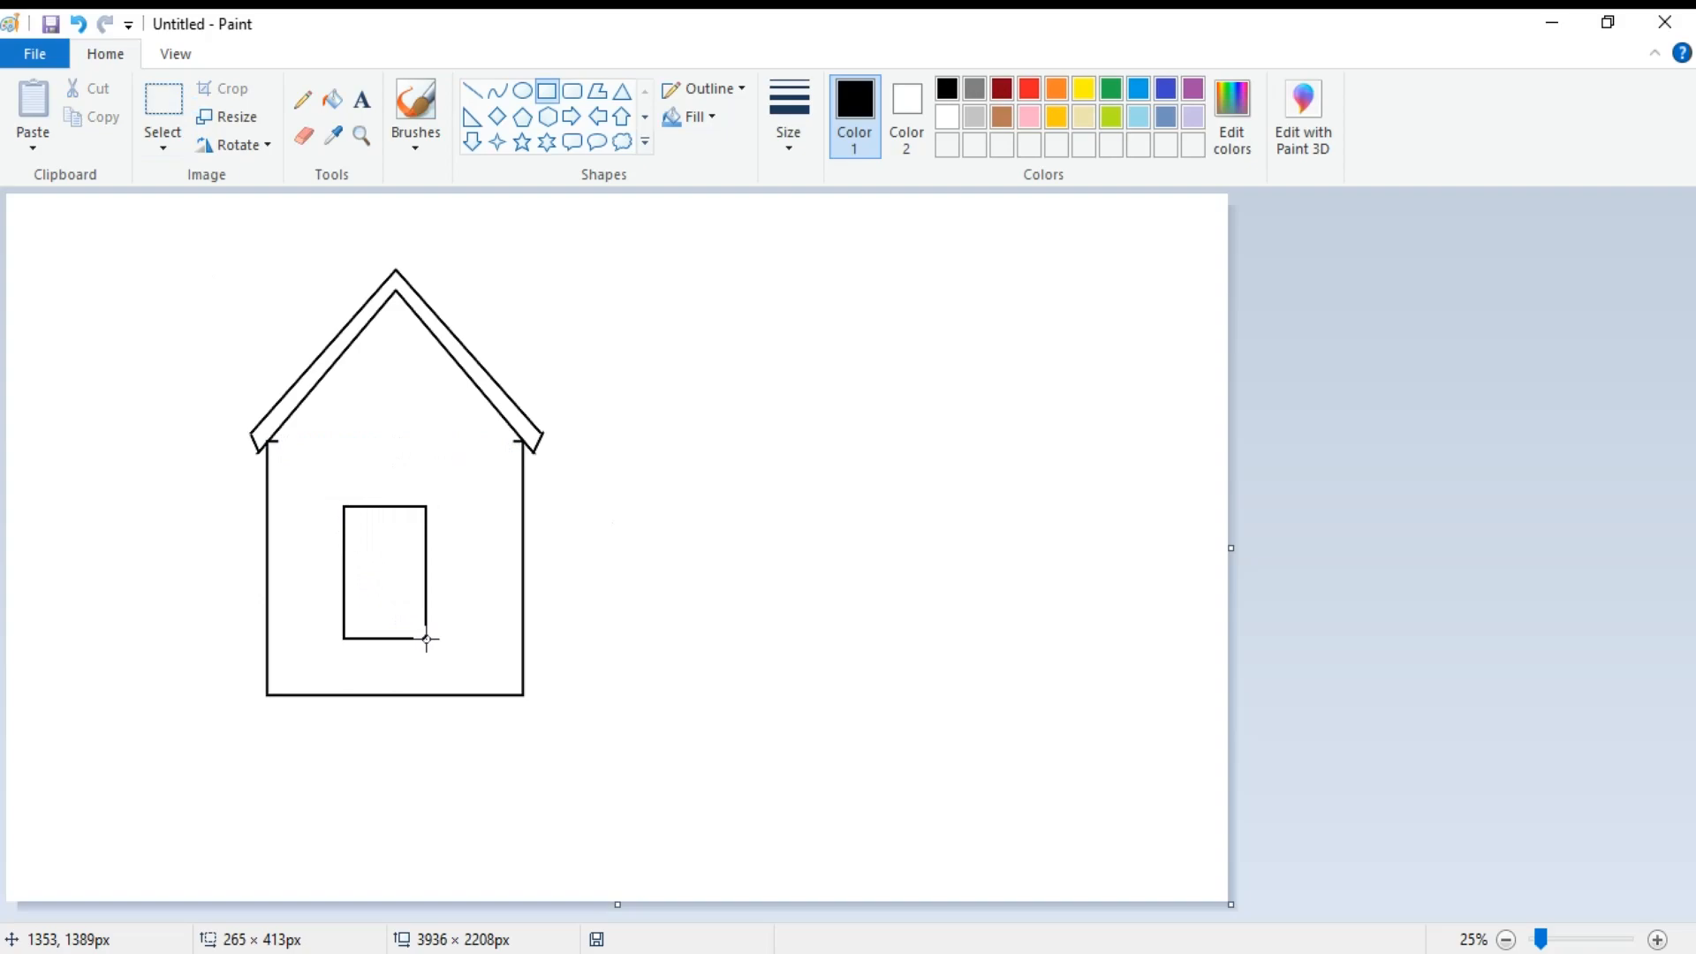
mouse_move(427, 638)
left_mouse_down()
mouse_move(401, 613)
mouse_move(401, 630)
left_mouse_up()
left_click(545, 94)
left_click_drag(323, 675, 463, 691)
Draw an annex rectangle of about 305 × 505 px against the house's left wall and delete its upper part.
mouse_move(267, 532)
left_mouse_down()
mouse_move(176, 629)
mouse_move(171, 695)
left_mouse_up()
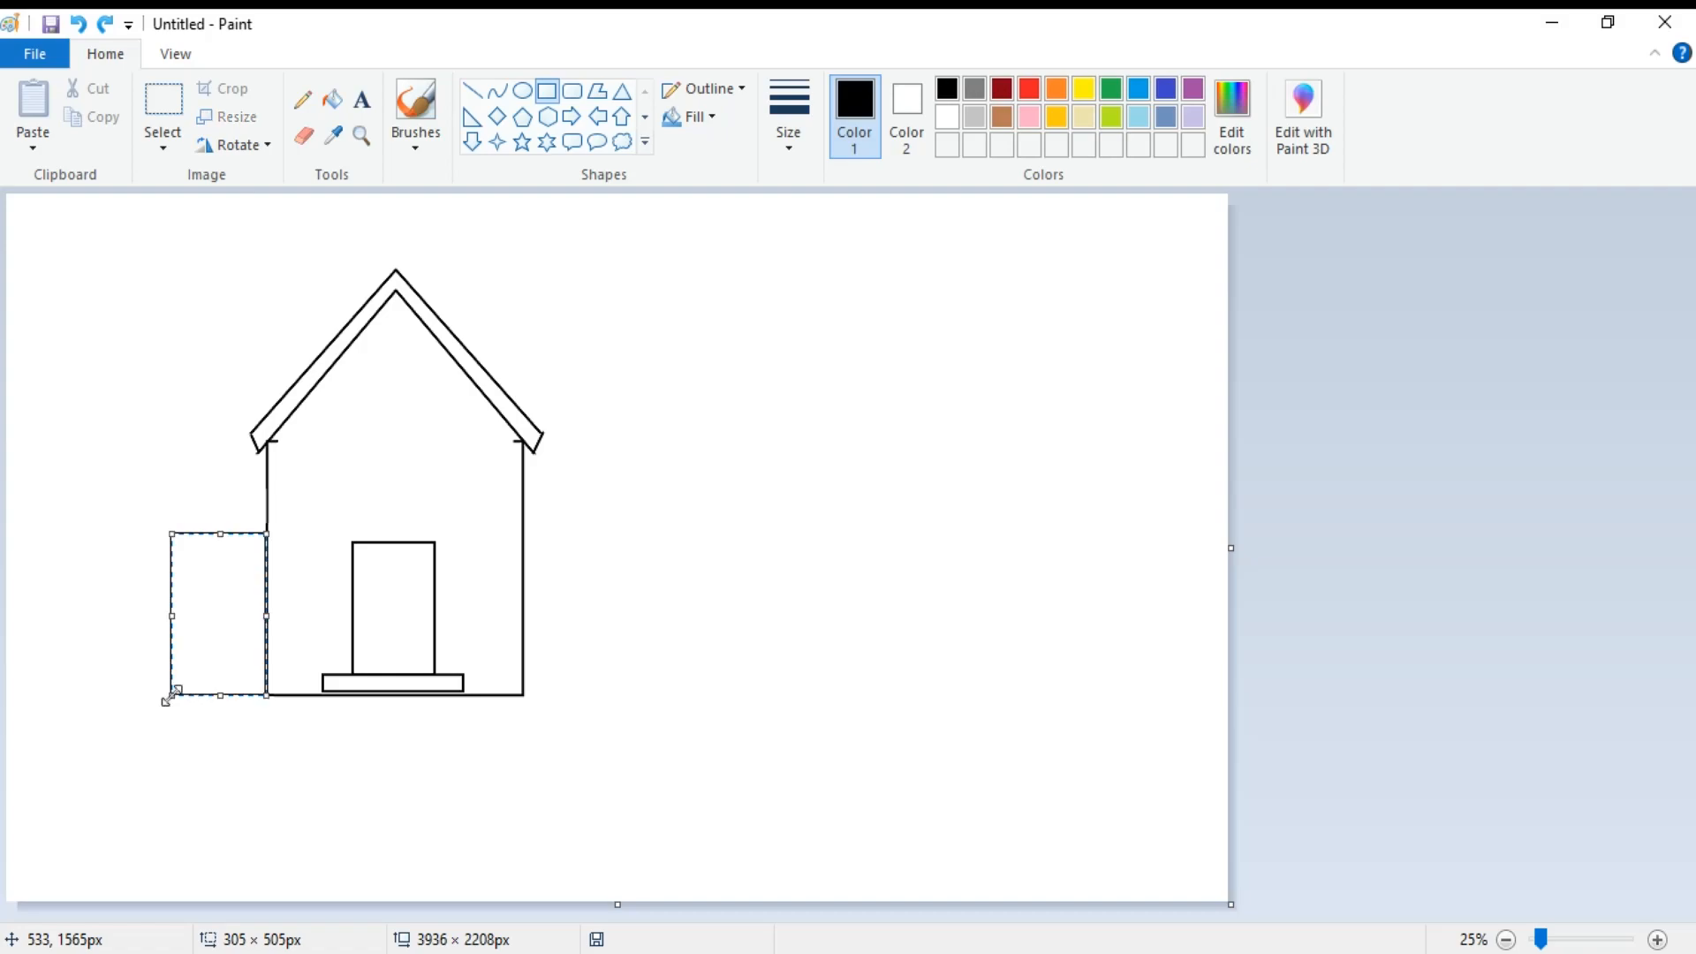
left_click(183, 98)
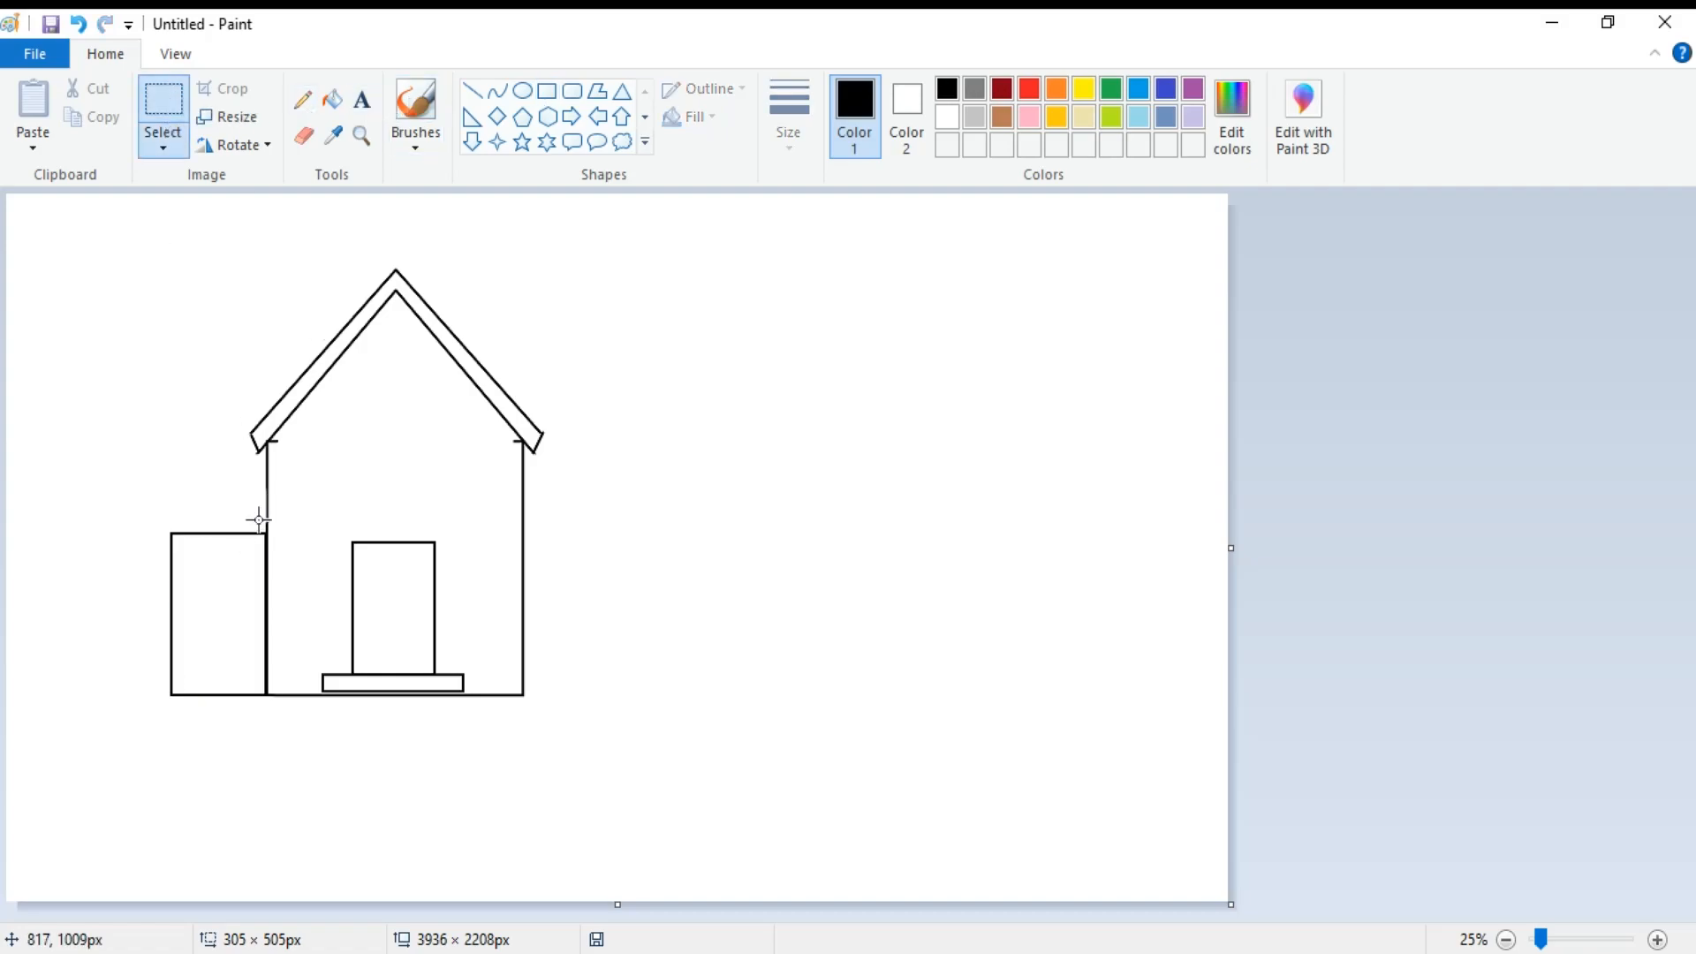
left_click_drag(128, 510, 266, 589)
key("Delete")
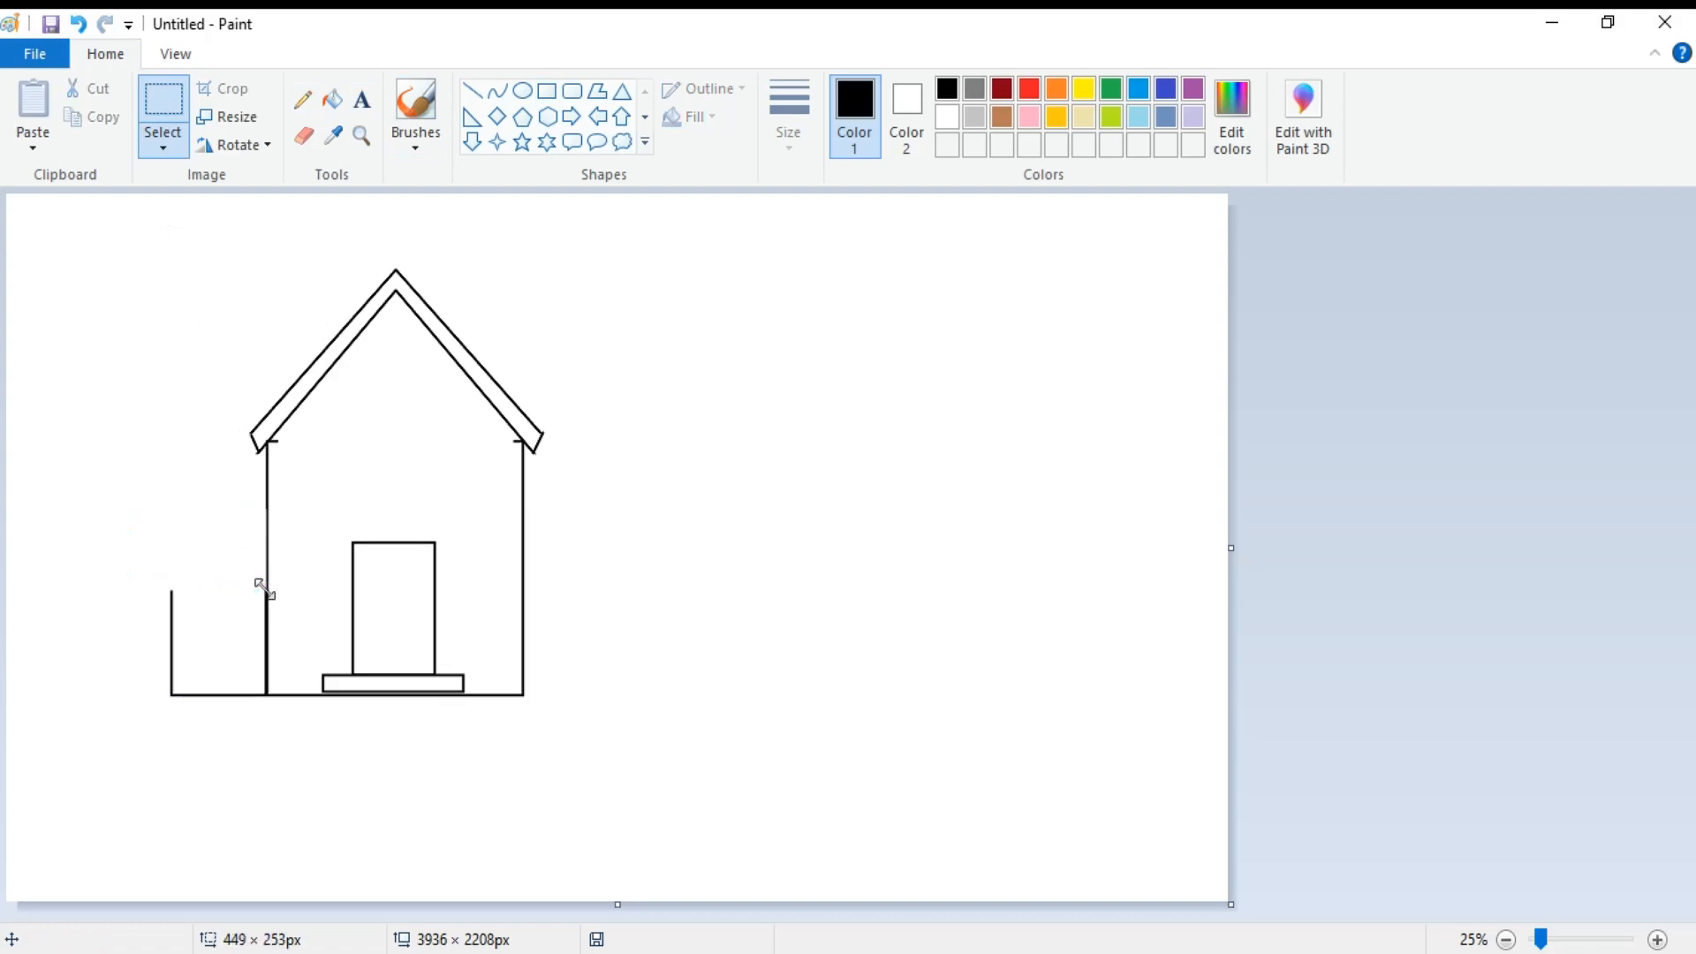
Draw the annex's sloping roof line up to the house wall and a horizontal line about 309 px long above its base.
left_click(472, 90)
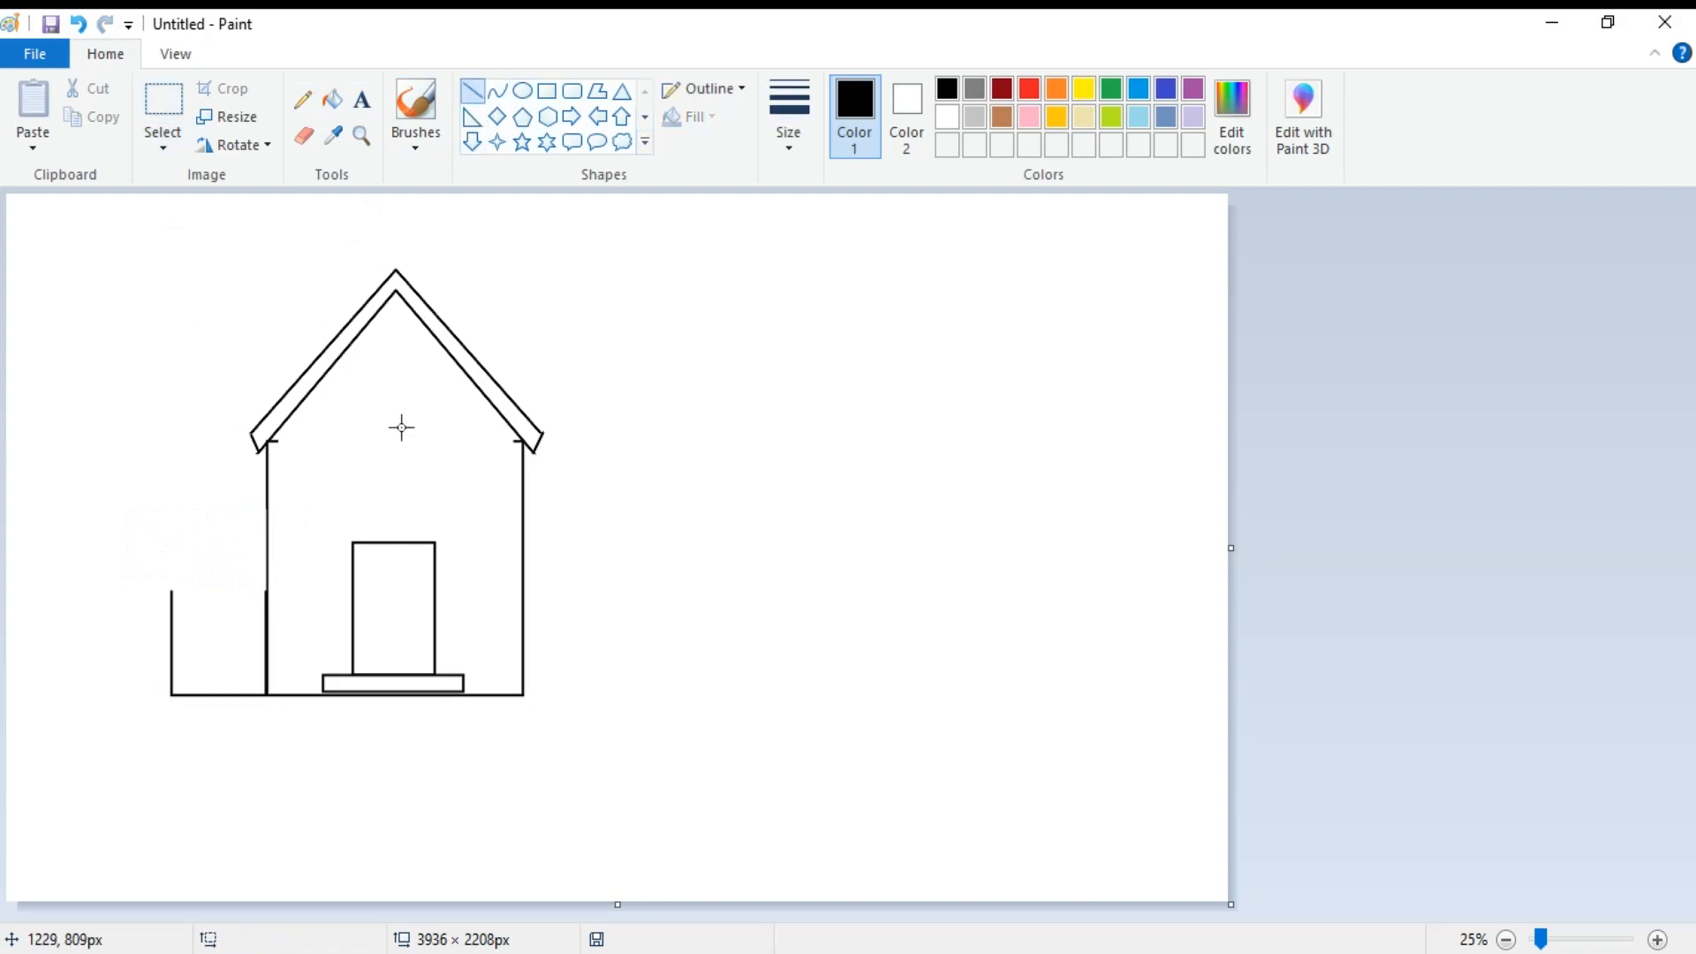
left_click_drag(170, 591, 267, 538)
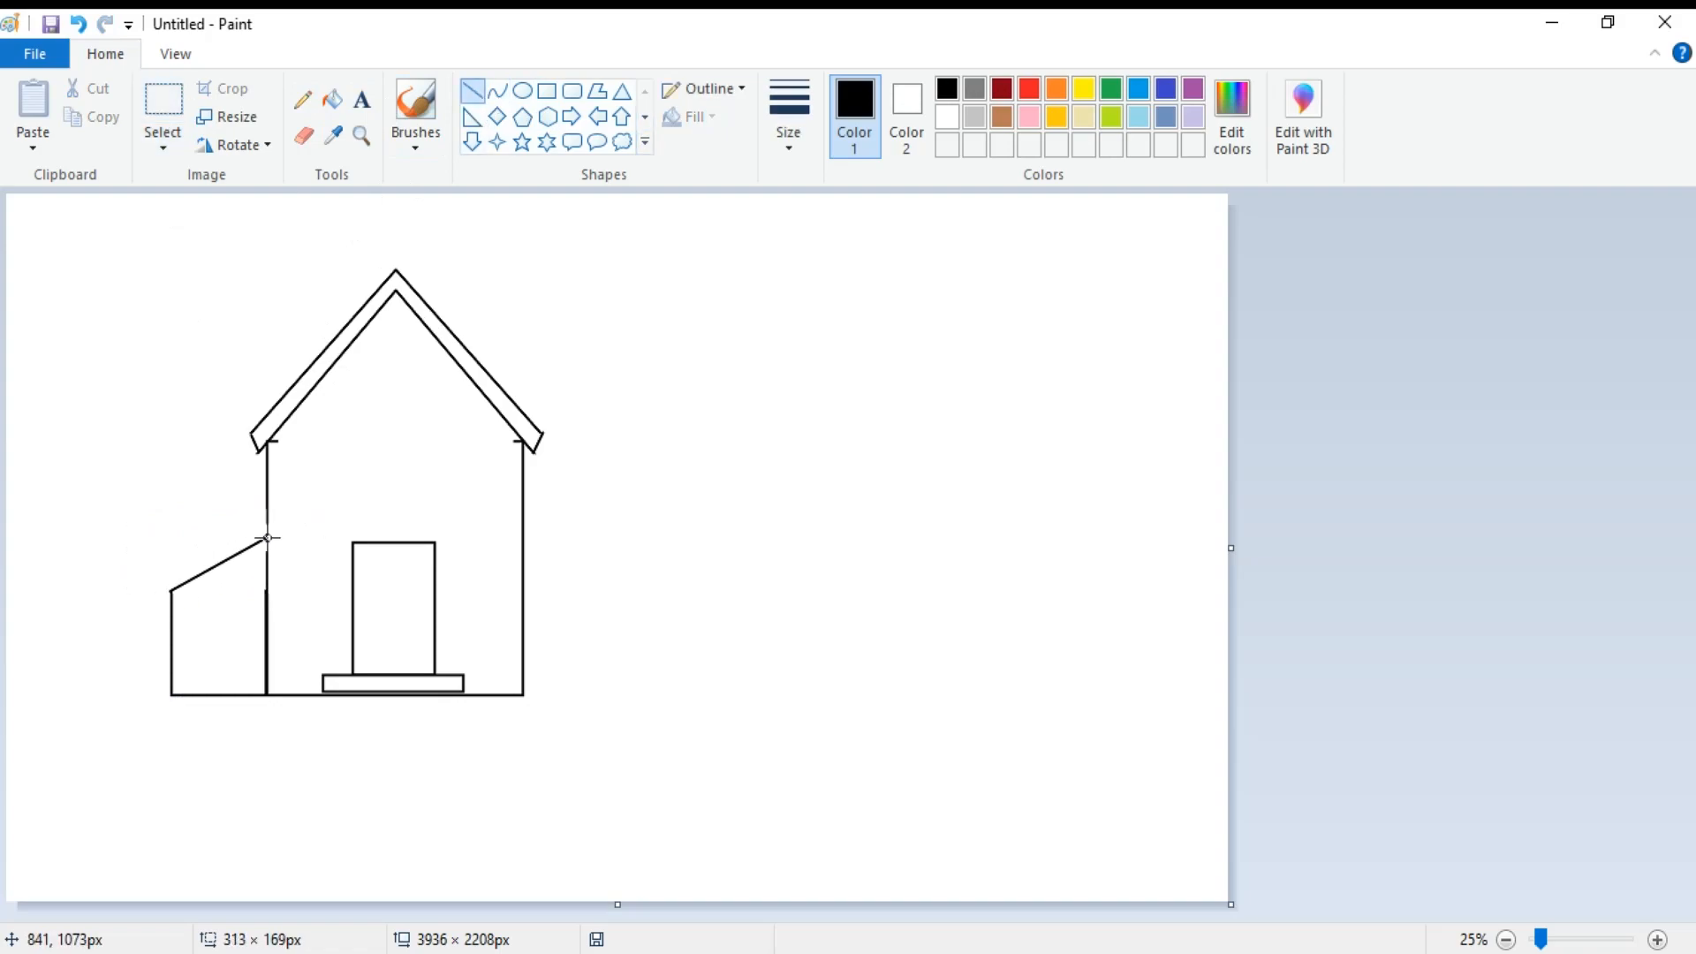
left_click(164, 473)
key("ctrl+z")
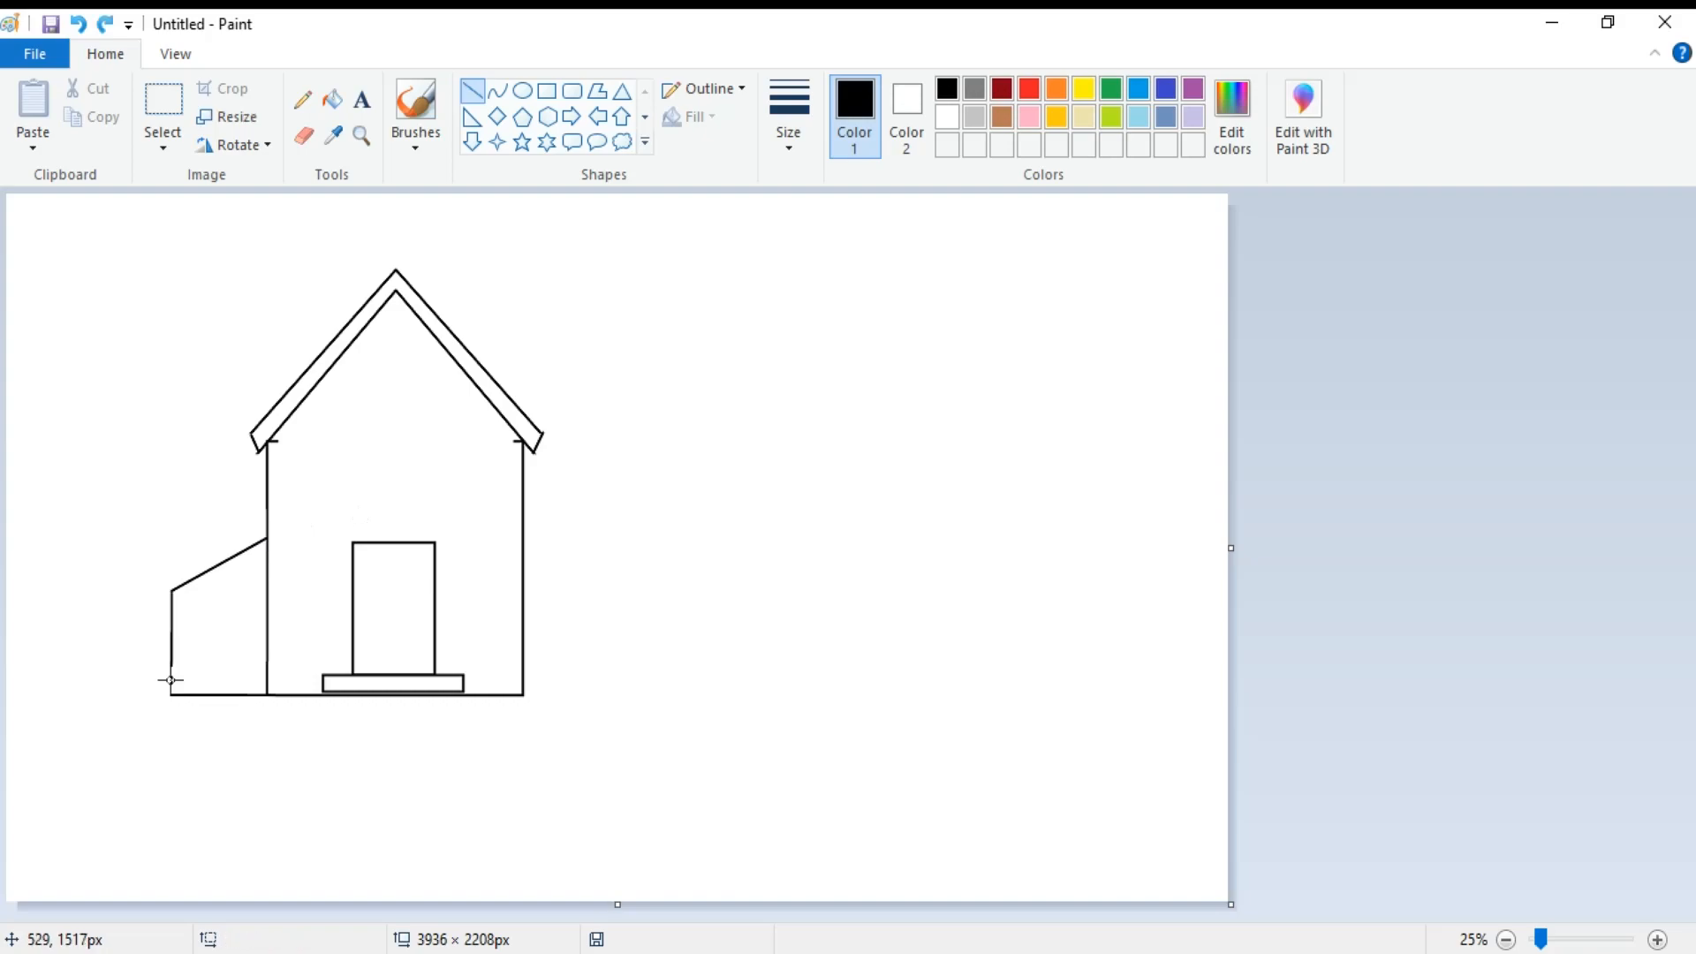
left_click_drag(170, 678, 261, 678)
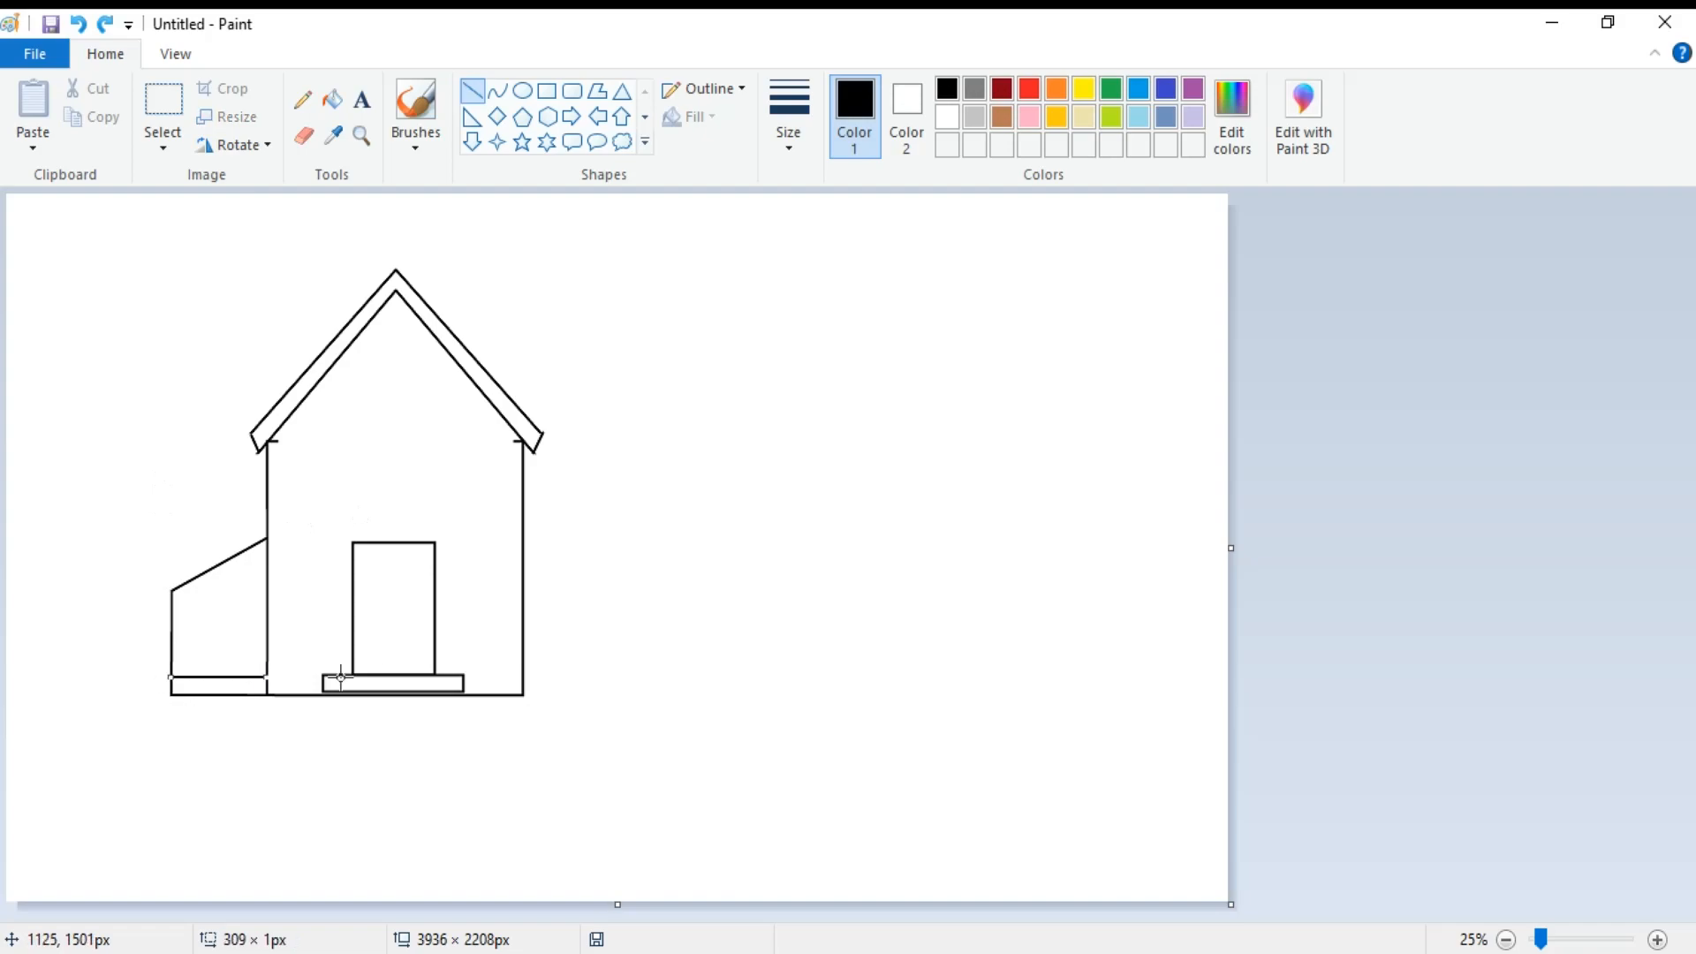
Draw a chimney with a cap of about 205 × 65 px and two vertical lines running down to the right roof slope.
left_click(547, 90)
left_click_drag(488, 307, 552, 325)
left_click(473, 90)
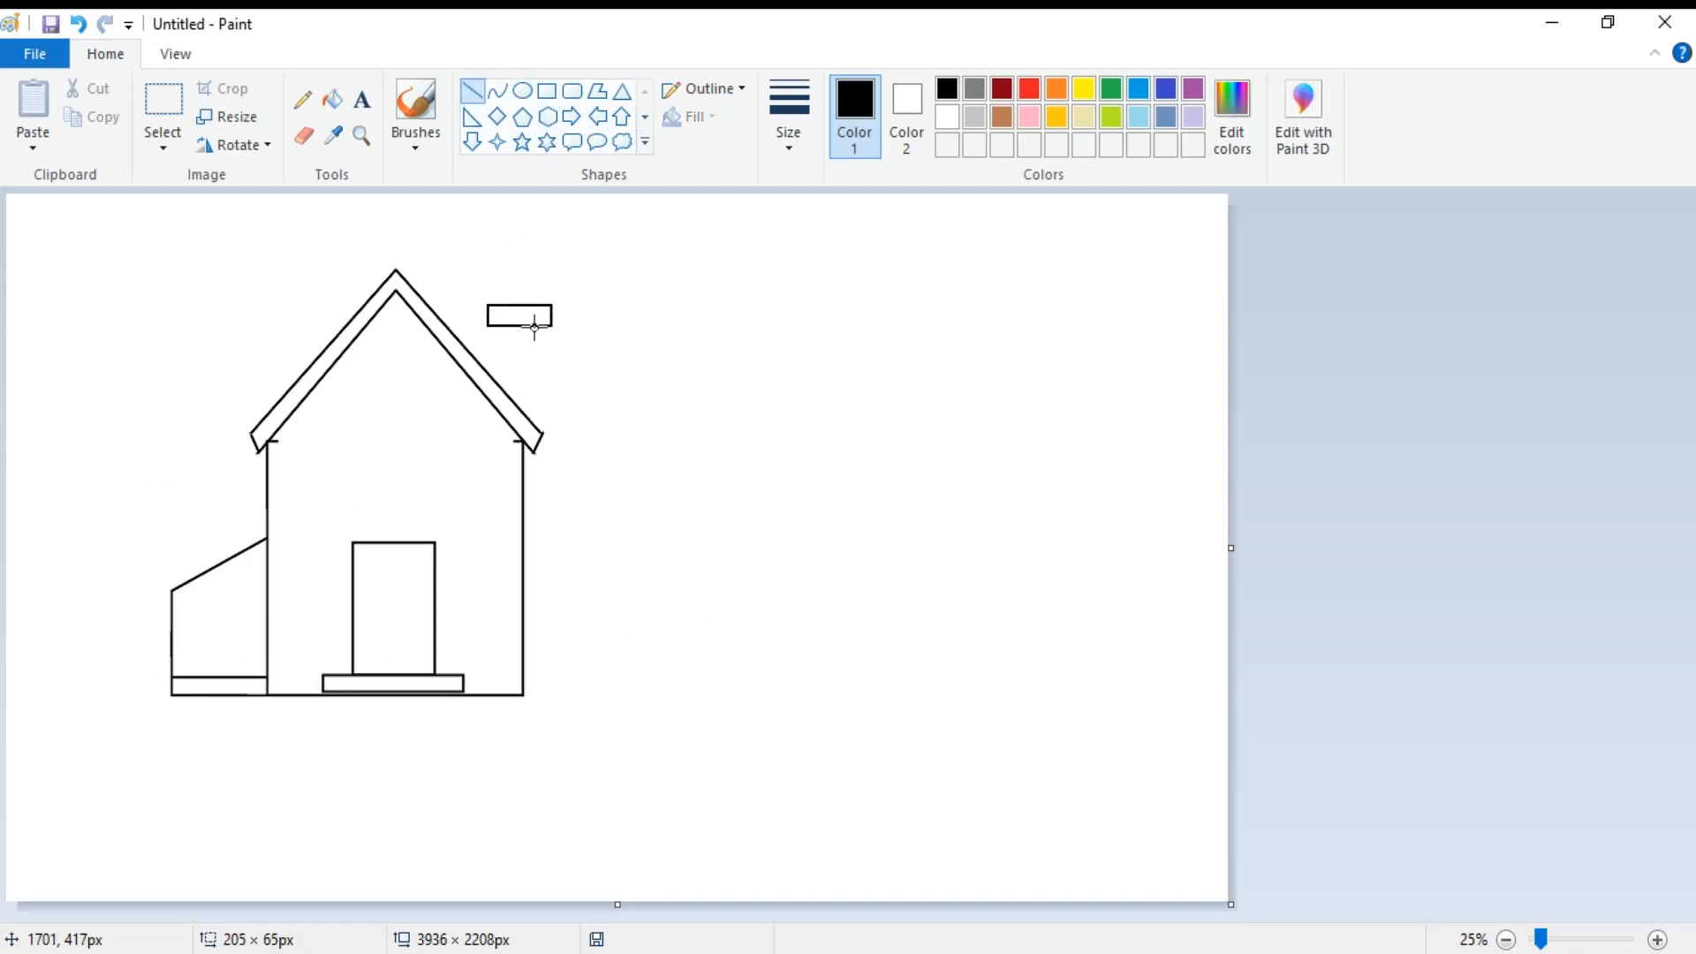
left_click_drag(535, 327, 534, 425)
left_click(475, 92)
left_click_drag(504, 327, 504, 392)
Draw a right wing rectangle of about 837 × 753 px and add a parallel line below the left annex's sloping roof line.
left_click(547, 91)
left_click_drag(522, 454, 783, 696)
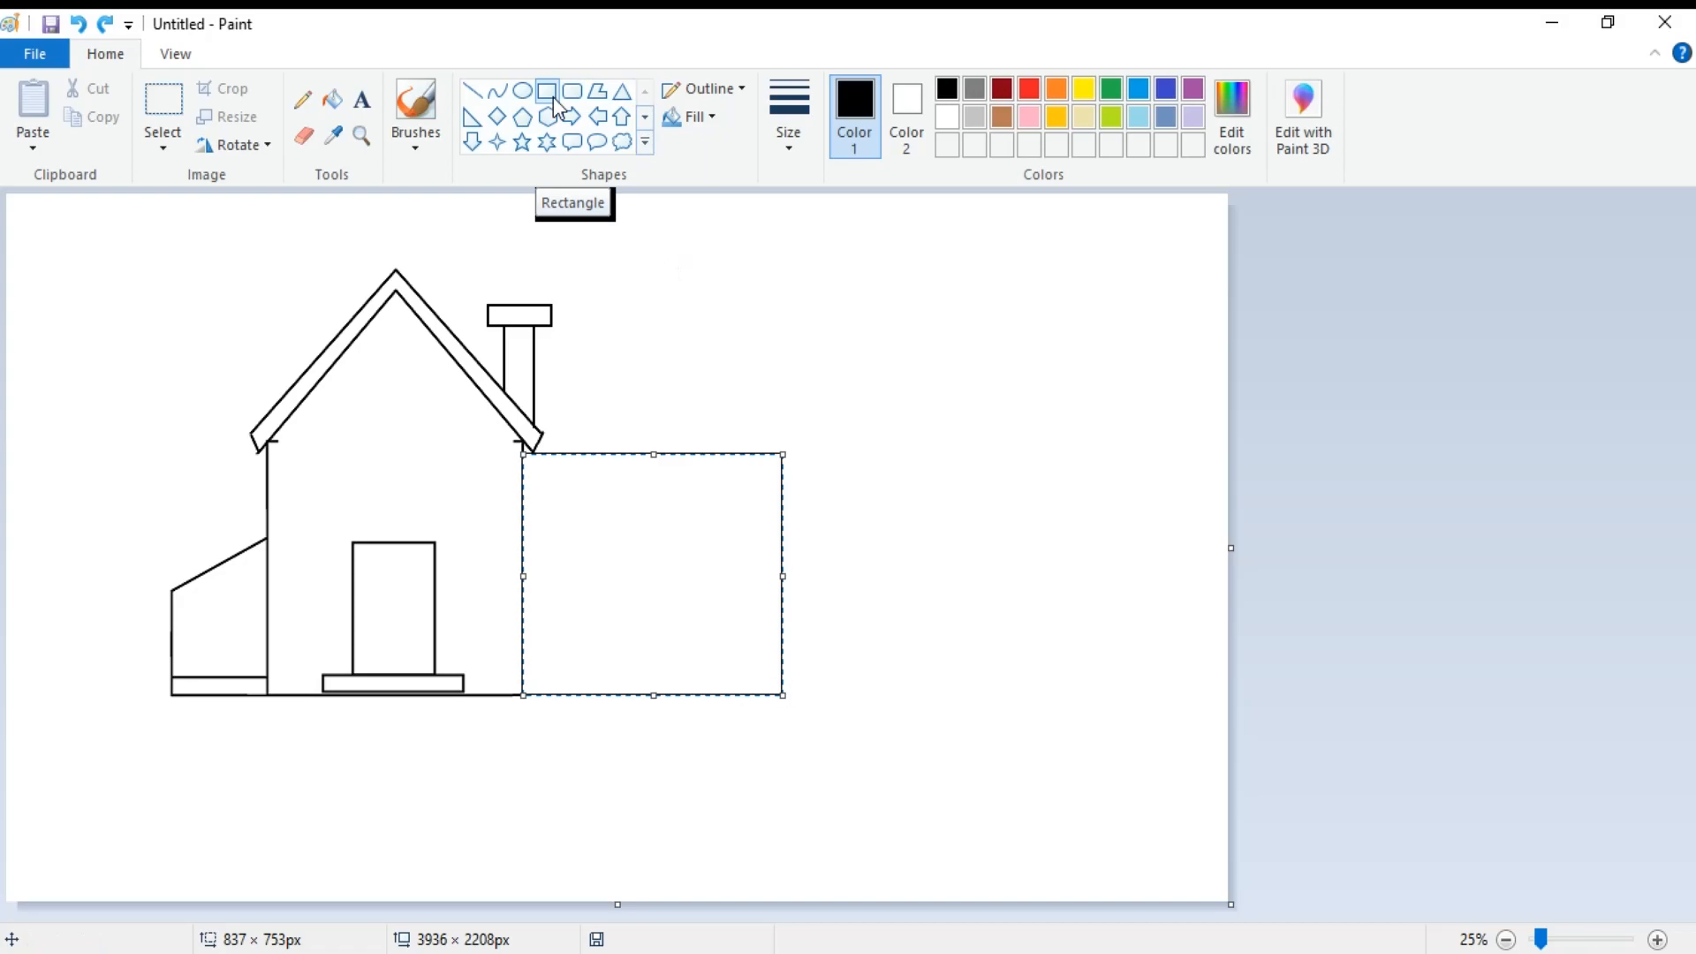
left_click(472, 90)
left_click_drag(171, 608, 267, 559)
Draw a right triangle of about 121 × 165 px on the wing's upper right corner and delete its vertical side.
left_click_drag(775, 397, 813, 451)
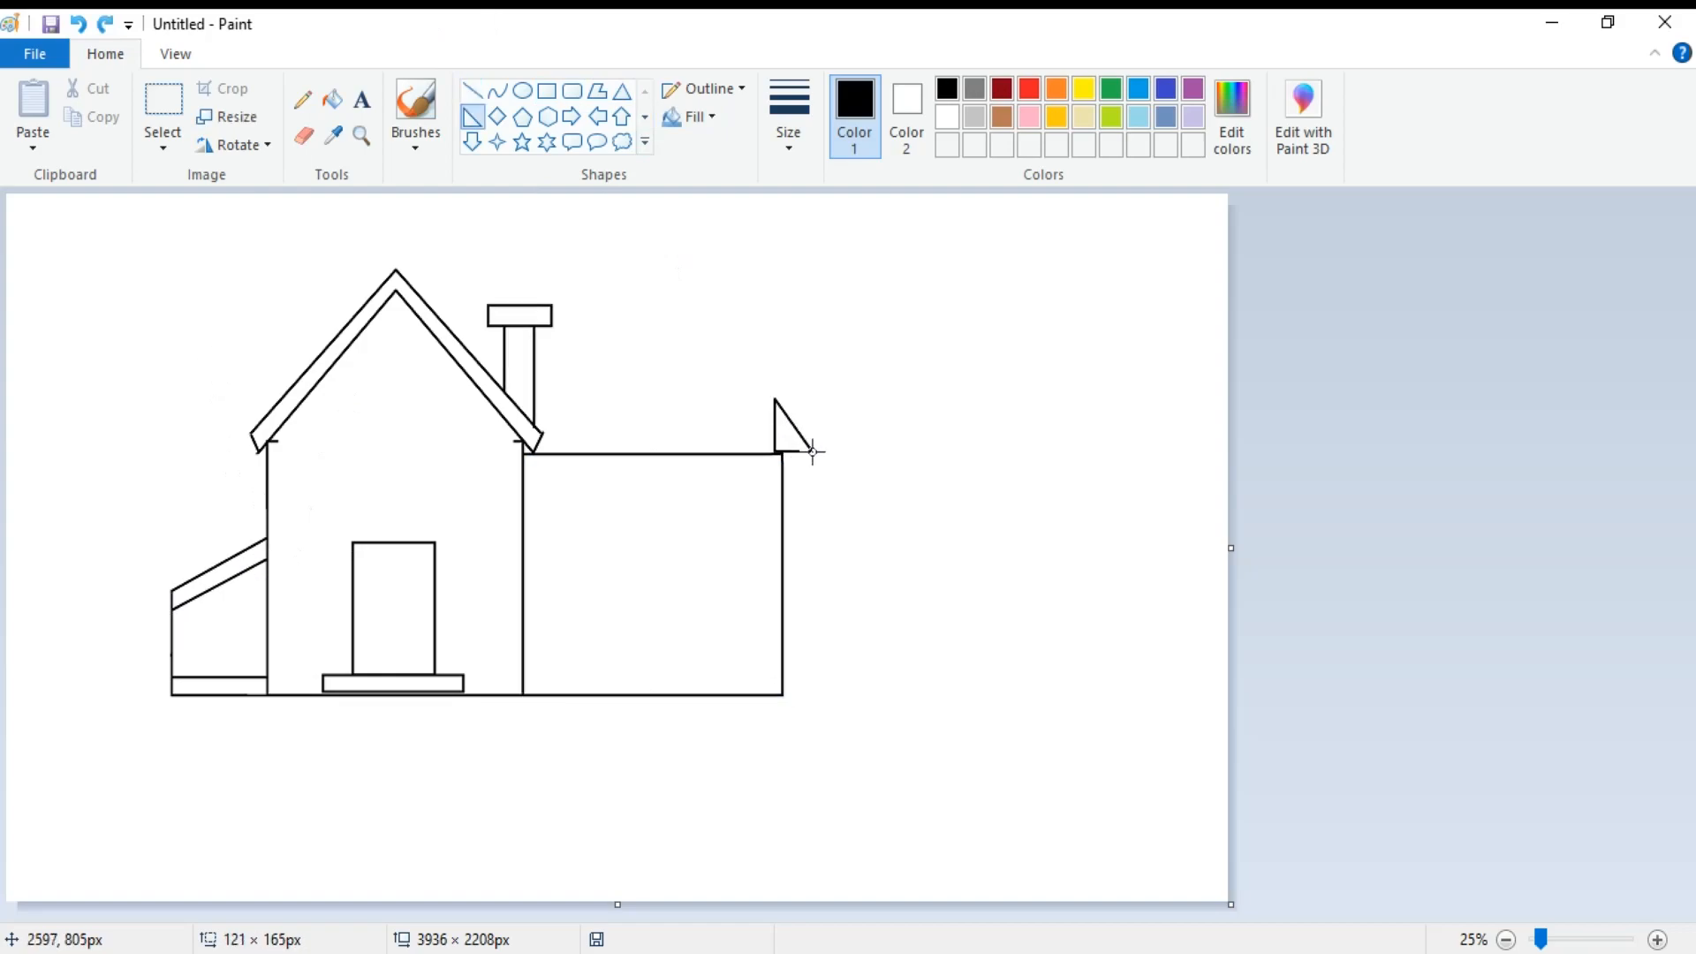
left_click(946, 428)
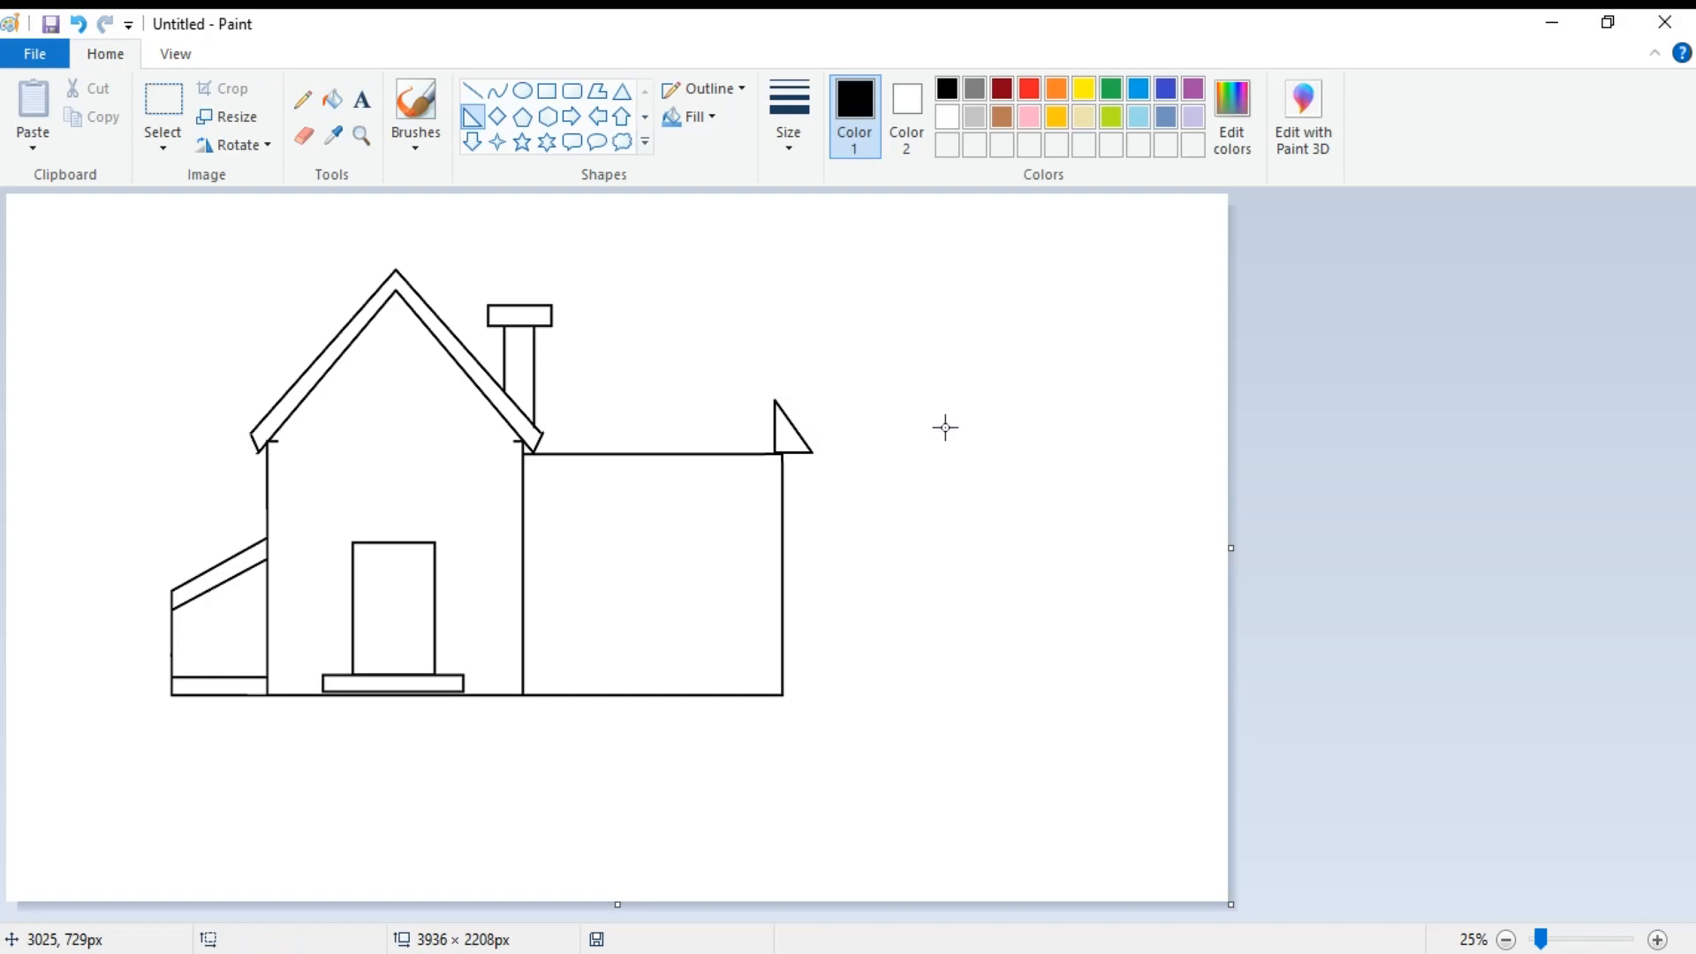
left_click(163, 101)
left_click_drag(746, 370, 781, 451)
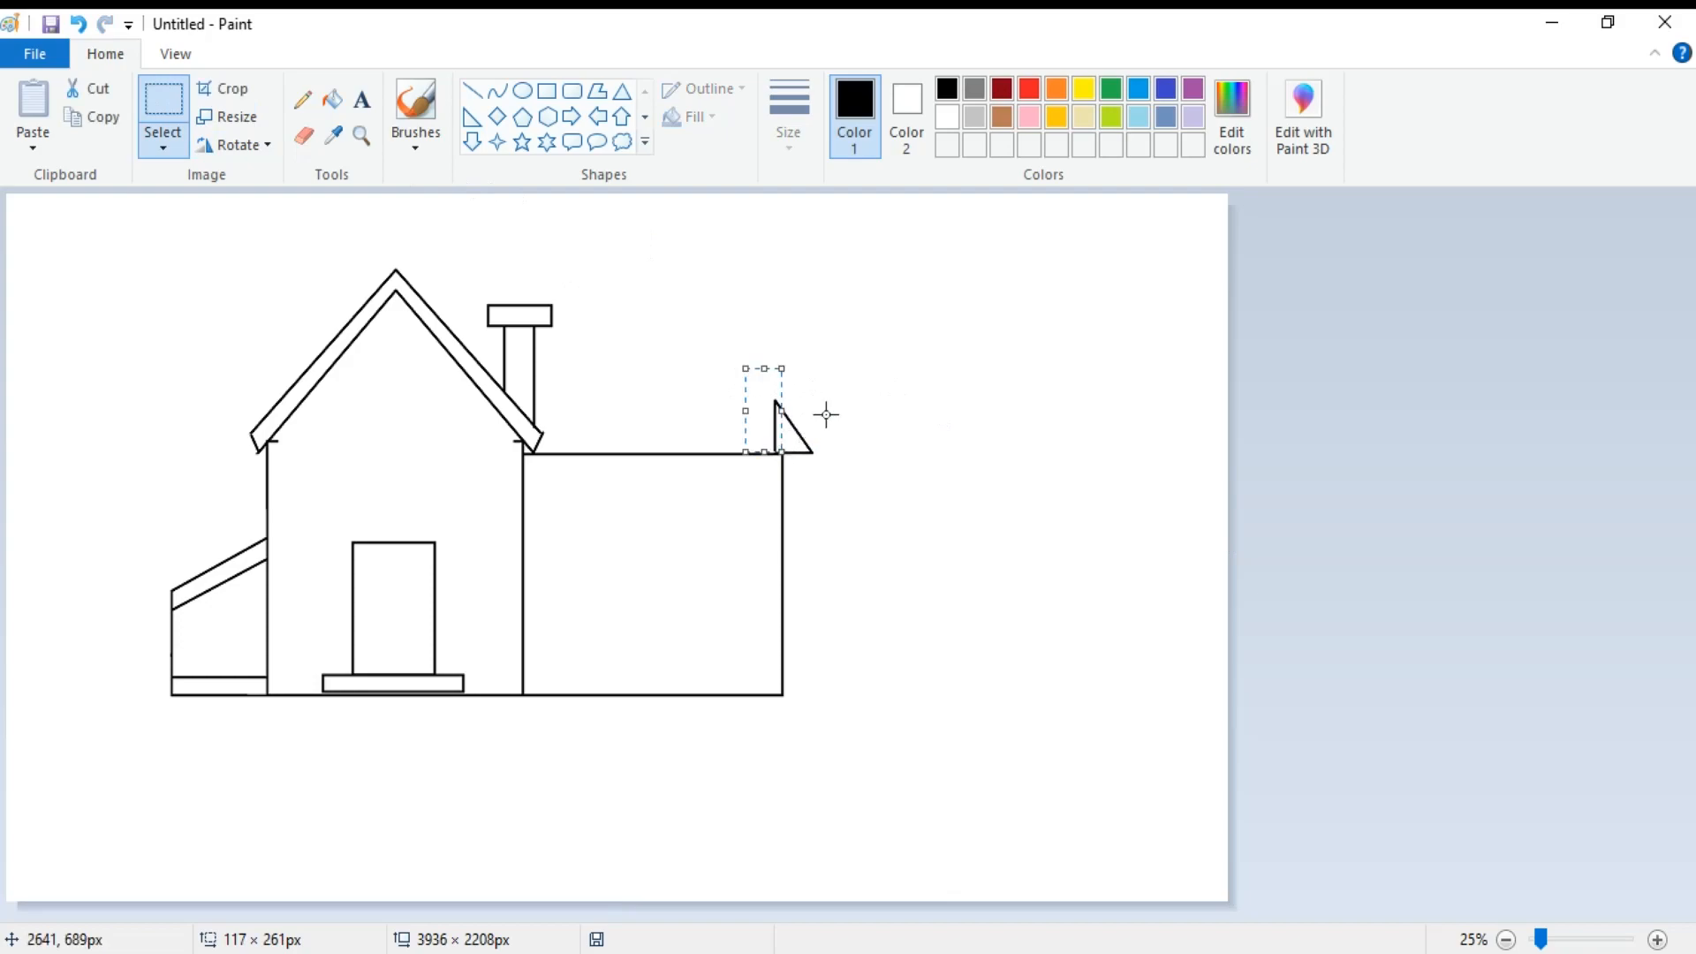
key("Delete")
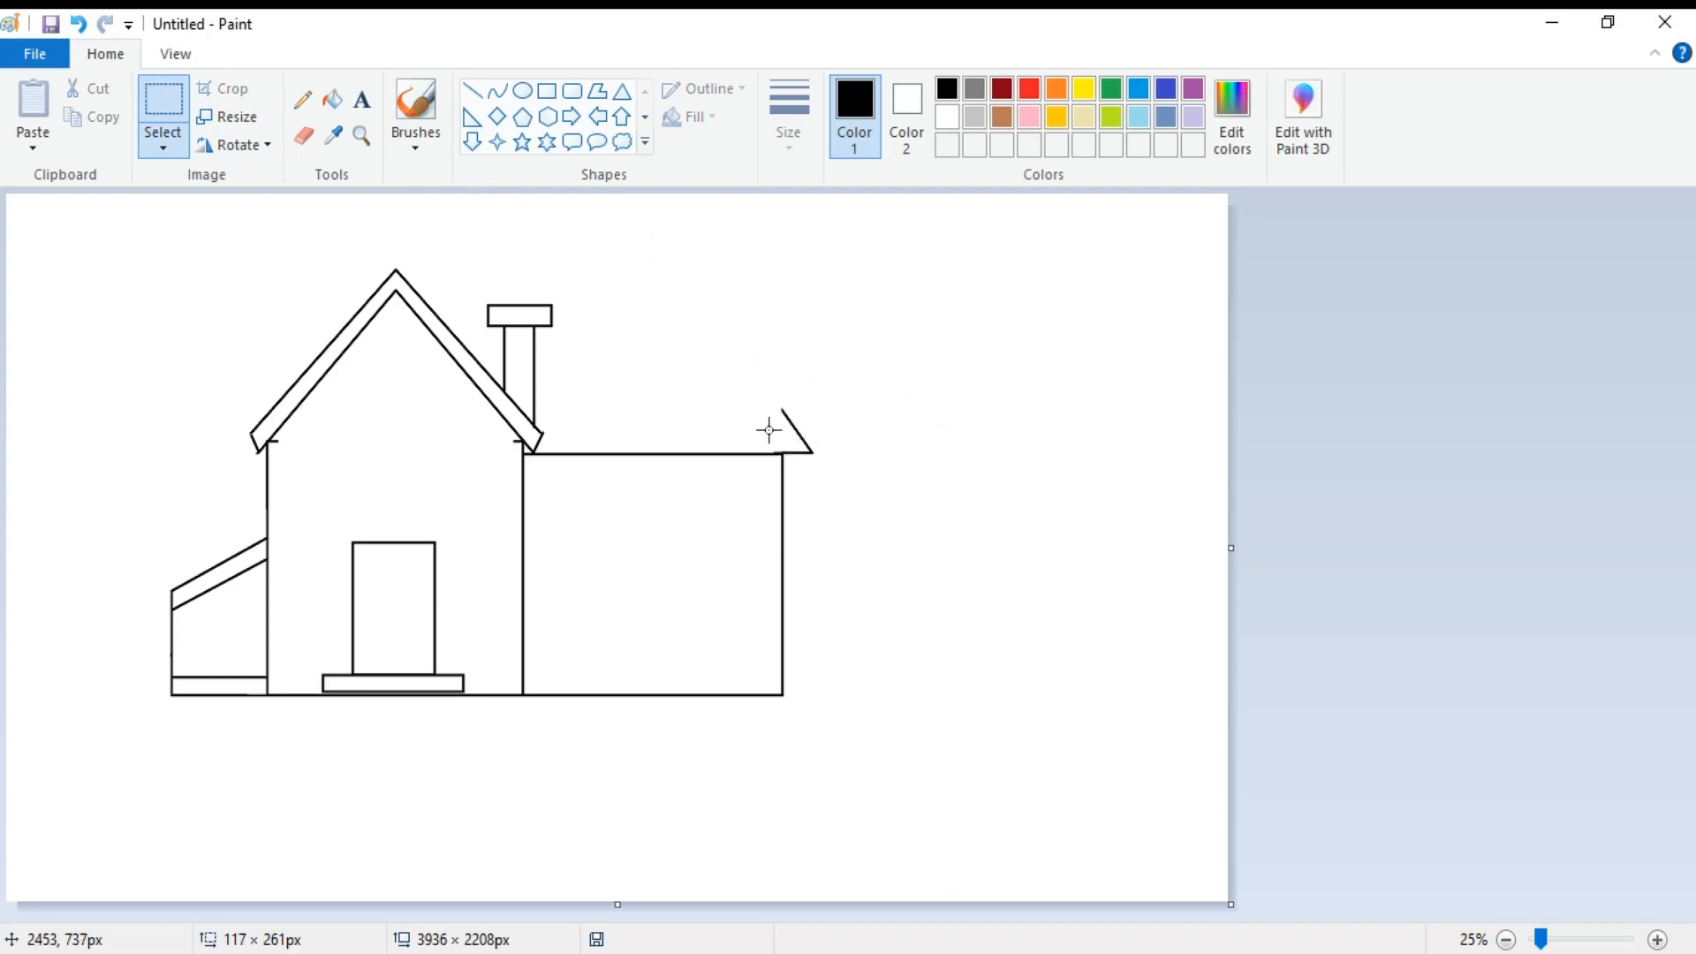
Draw the wing roof's ridge line from the slanted edge to the chimney and a parallel fascia line just above the eave.
left_click(474, 92)
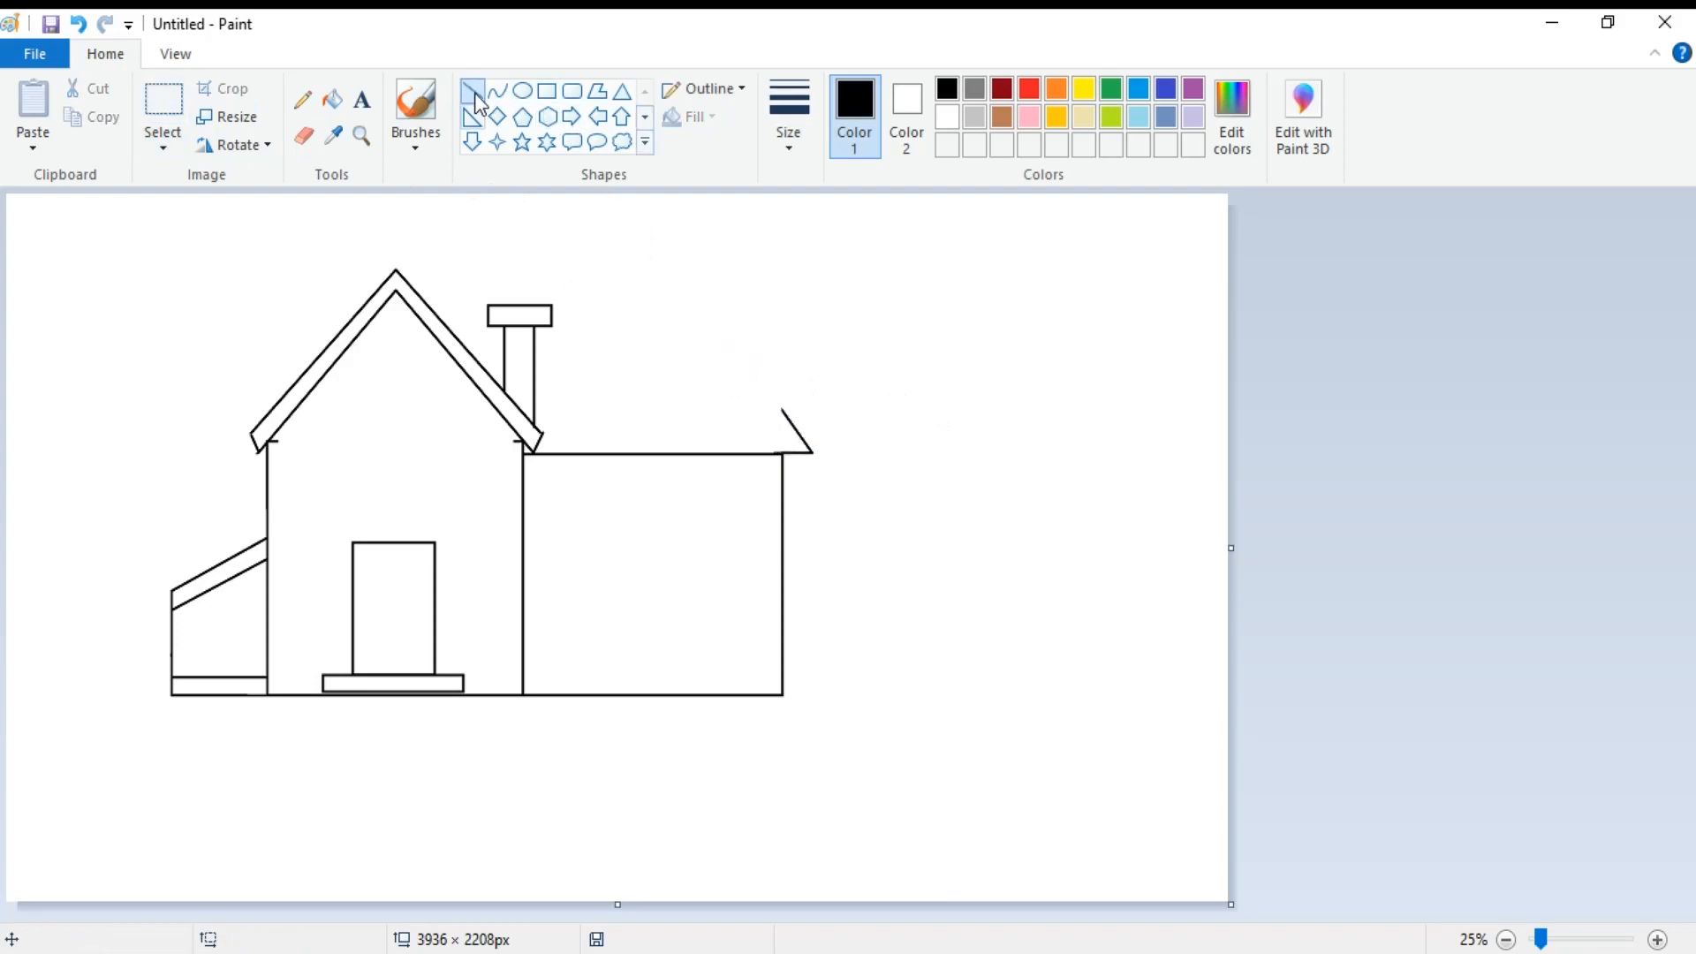
left_click_drag(780, 408, 533, 408)
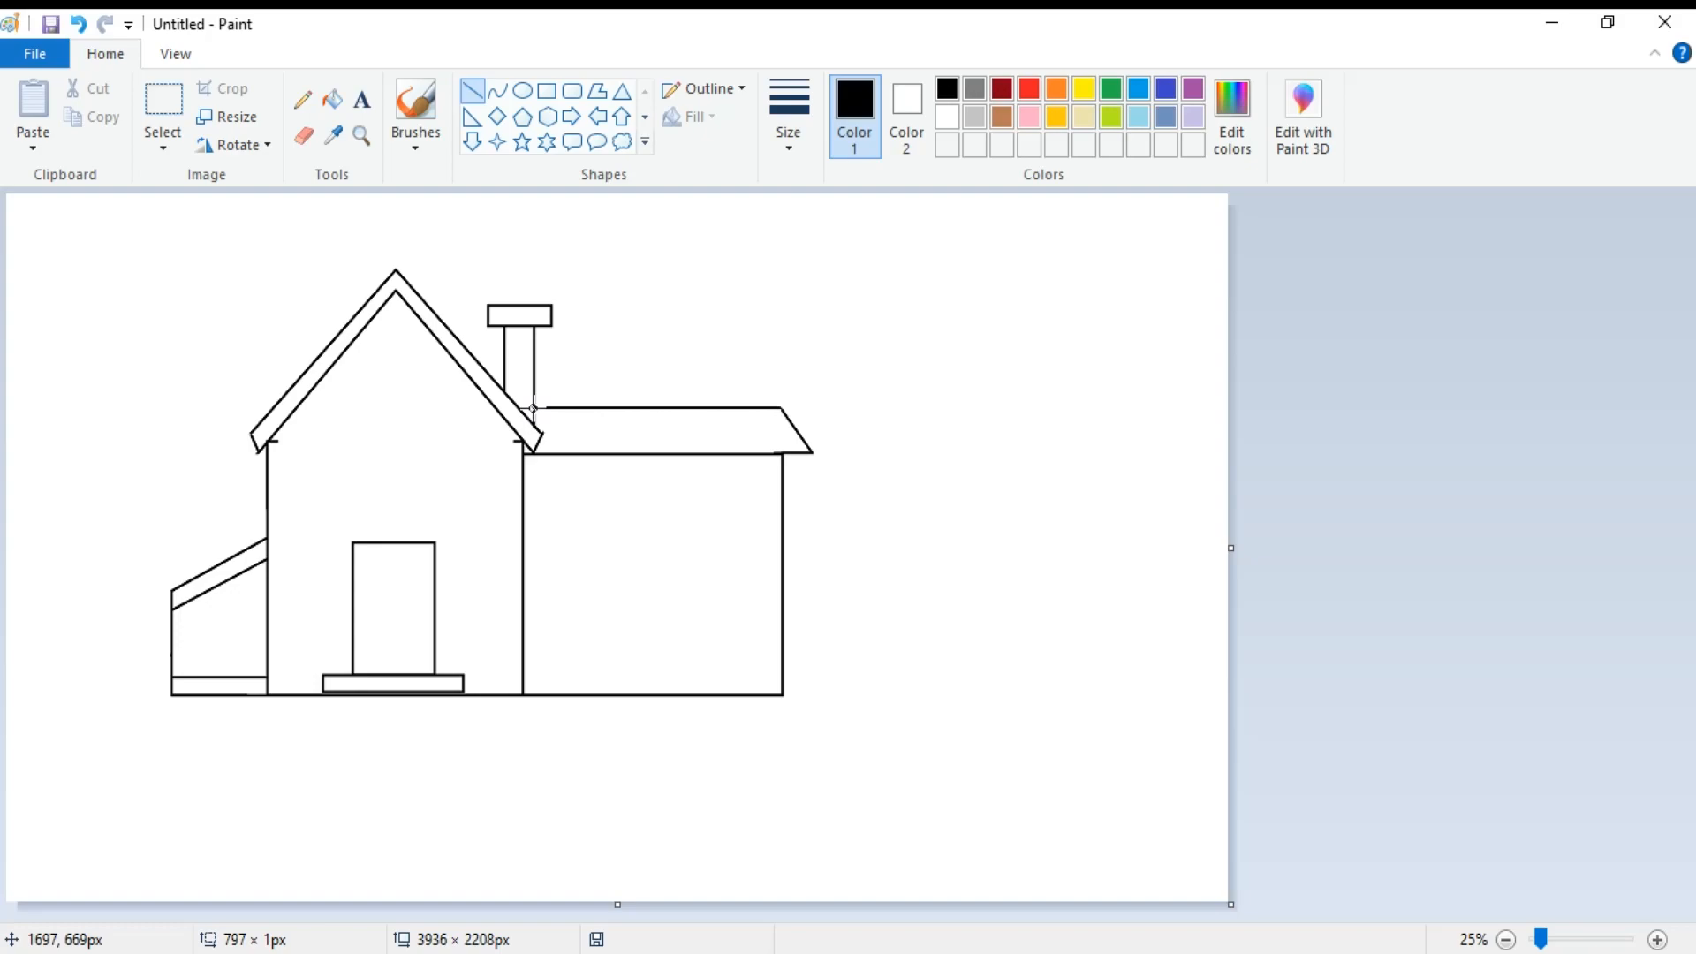
left_click(803, 440)
left_click_drag(805, 446, 535, 444)
left_click(941, 395)
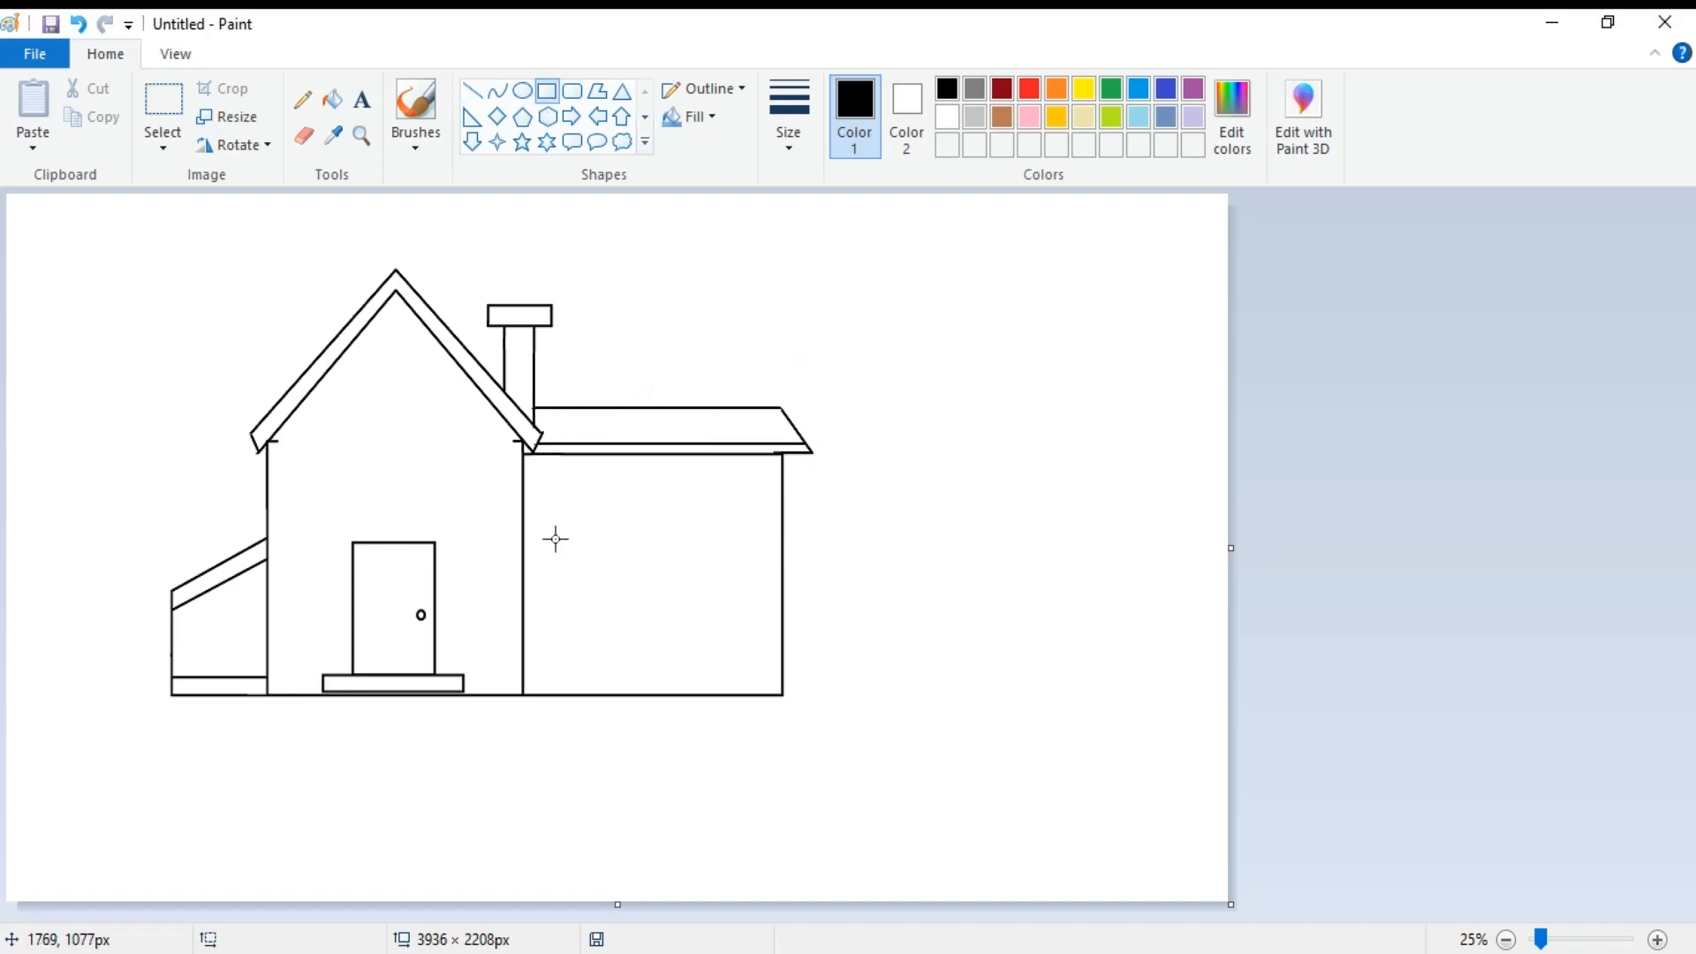
Add a small round doorknob and draw two matching windows of about 249 × 245 px side by side on the right wing.
mouse_move(556, 537)
left_mouse_down()
mouse_move(579, 617)
mouse_move(633, 616)
left_mouse_up()
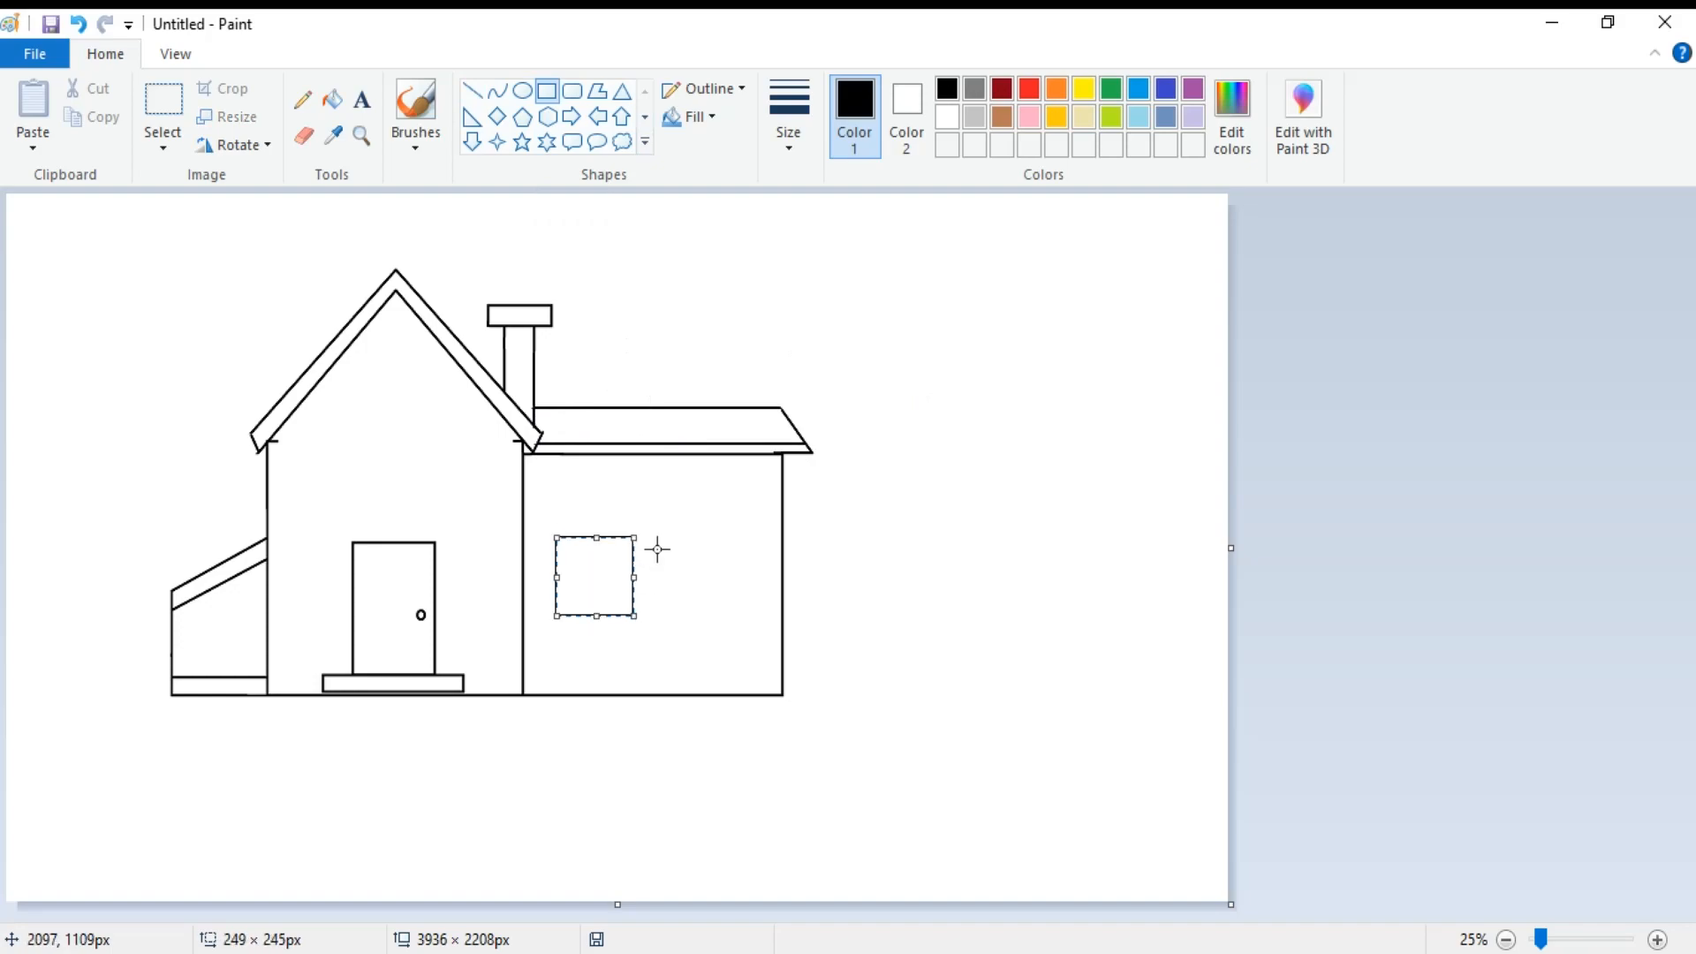
left_click(670, 539)
left_click_drag(557, 538, 633, 616)
key("Right")
key("Right")
key("Right")
key("Right")
key("Right")
key("Right")
key("Right")
key("Right")
key("Right")
key("Right")
key("Right")
key("Right")
key("Right")
key("Right")
key("Right")
key("Right")
key("Right")
key("Right")
key("Right")
key("Right")
key("Right")
key("Right")
key("Right")
key("Right")
key("Right")
key("Right")
key("Right")
key("Right")
key("Right")
key("Right")
key("Right")
key("Right")
key("Right")
key("Right")
key("Right")
key("Right")
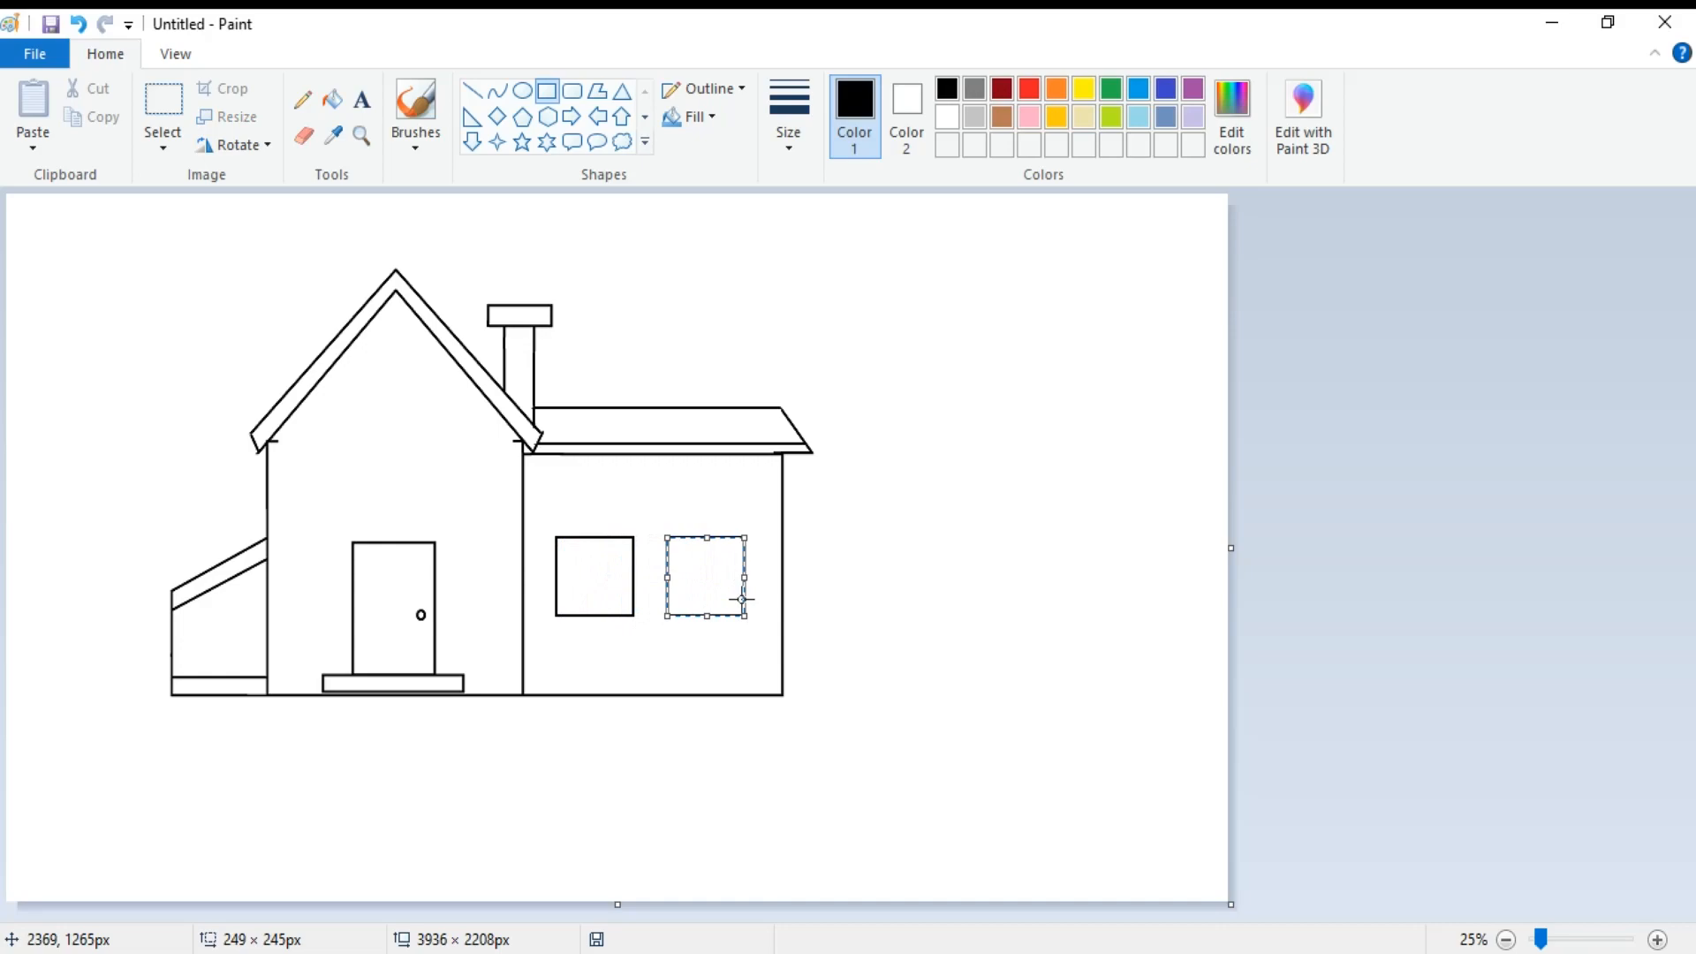
Divide both wing windows into four panes with crossing lines and draw a round window of two concentric circles in the gable.
left_click(472, 91)
left_click_drag(593, 537, 593, 616)
left_click_drag(706, 537, 706, 615)
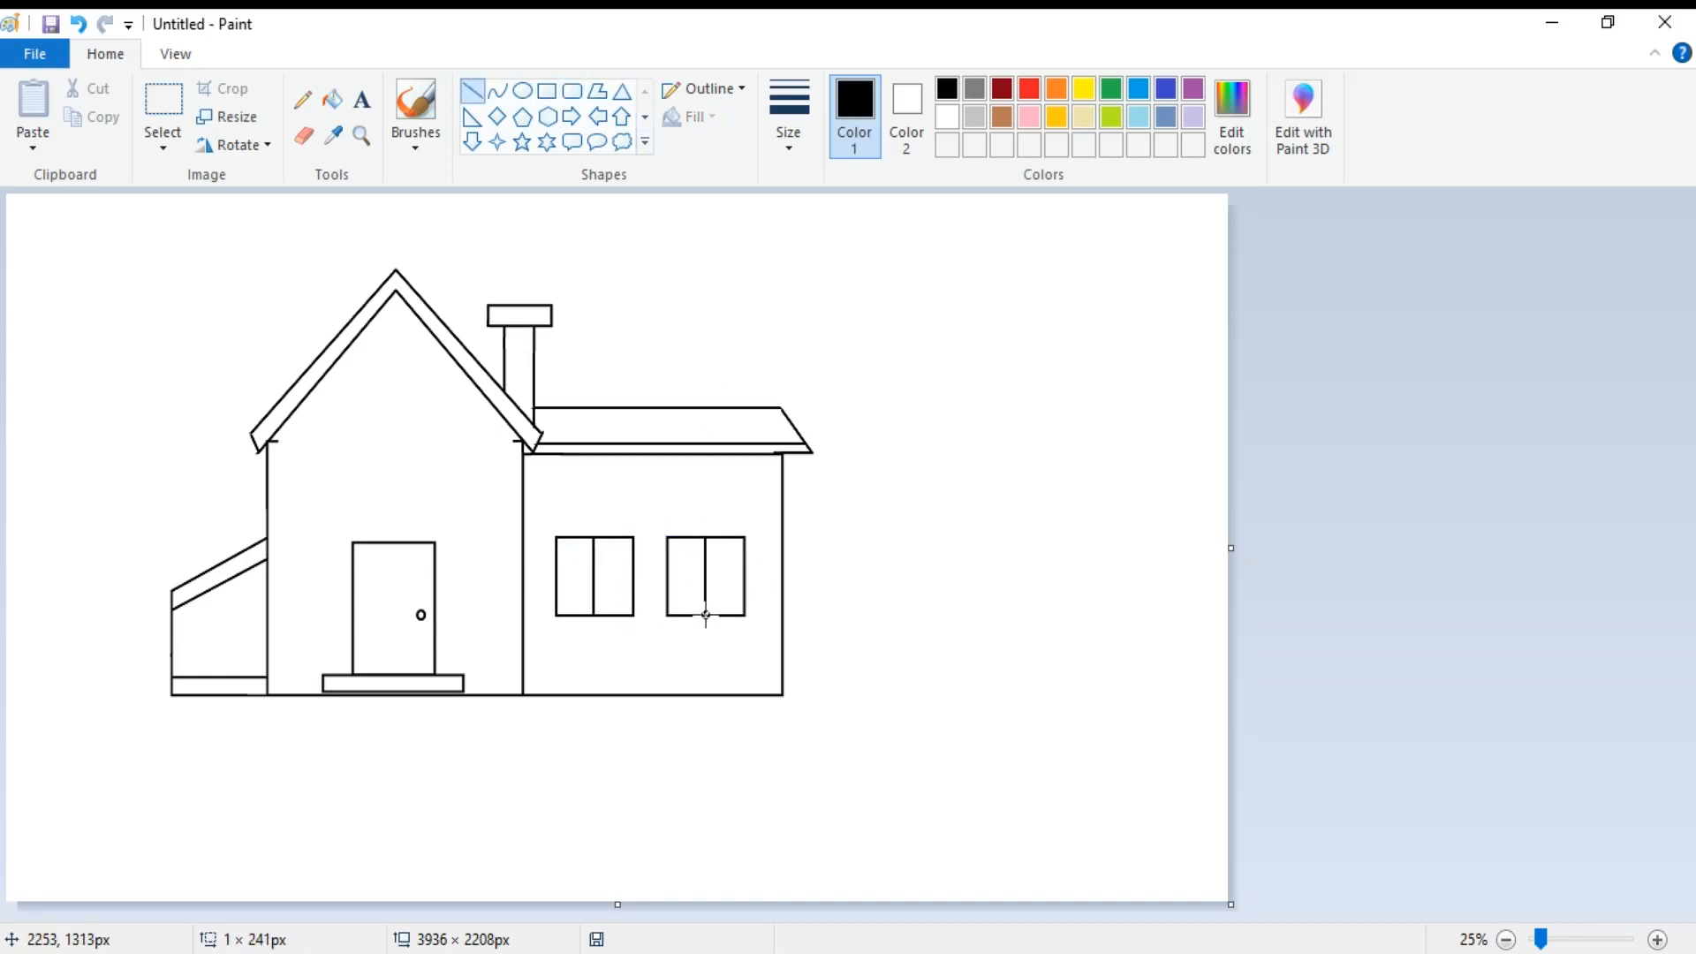
left_click_drag(557, 577, 744, 578)
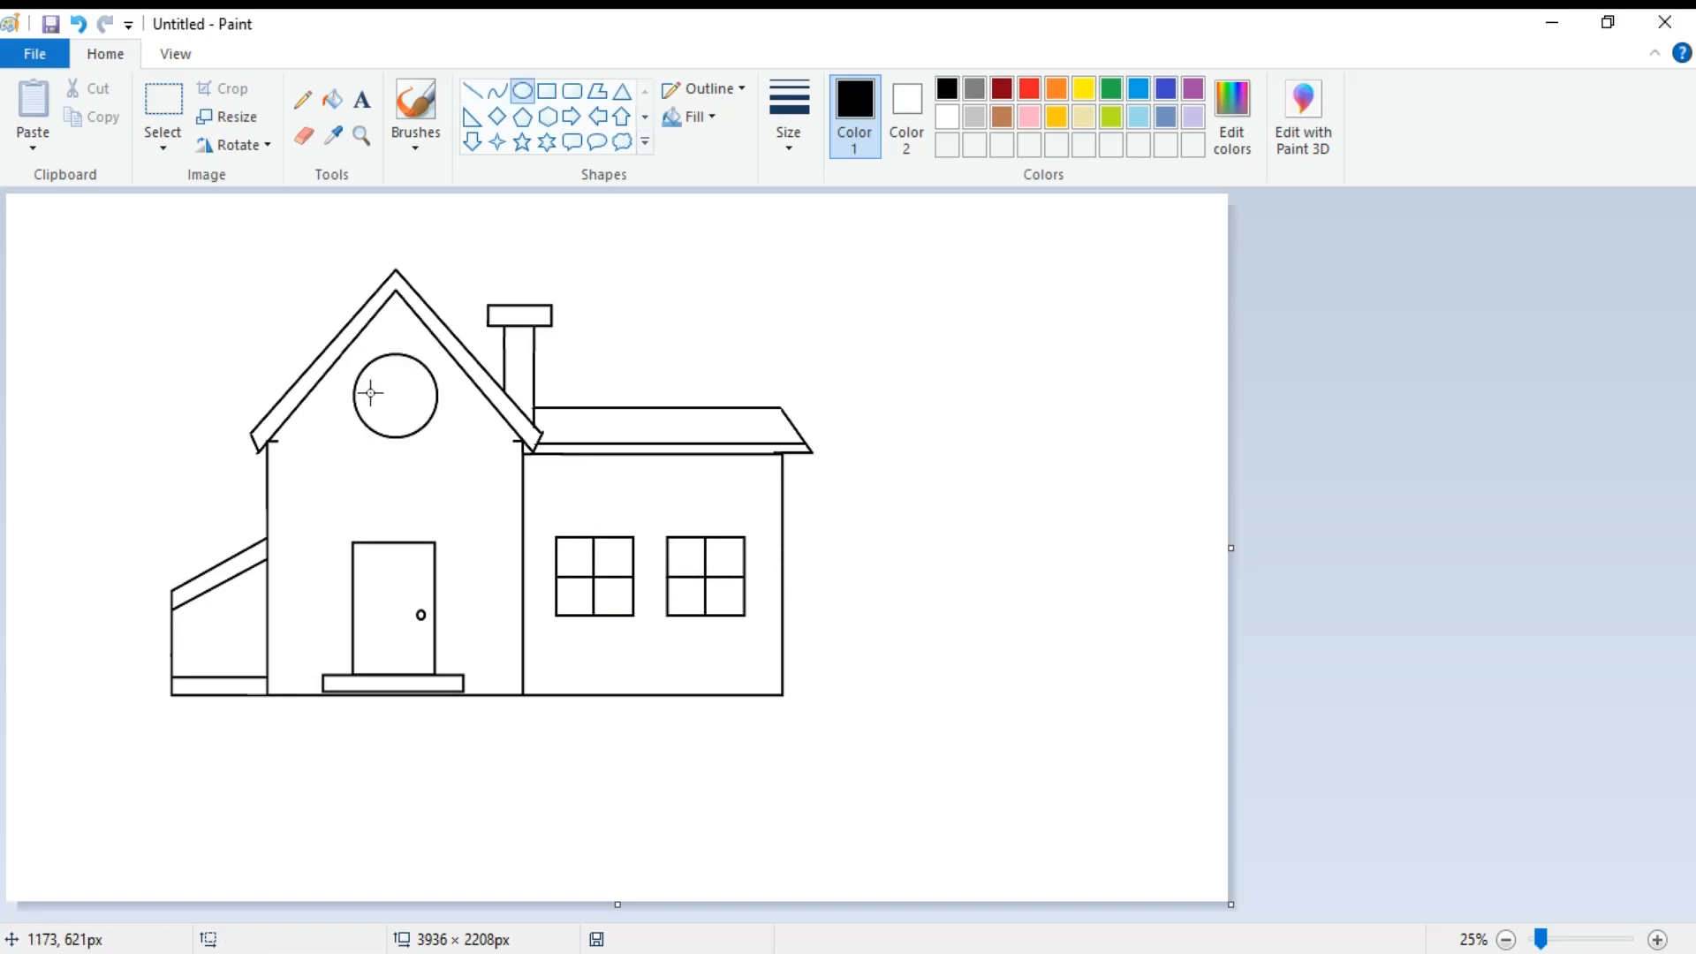
left_click_drag(366, 375, 407, 401)
left_click(744, 283)
Fill the gable roof band and the right wing's roof with dark red.
left_click(1001, 88)
left_click(333, 99)
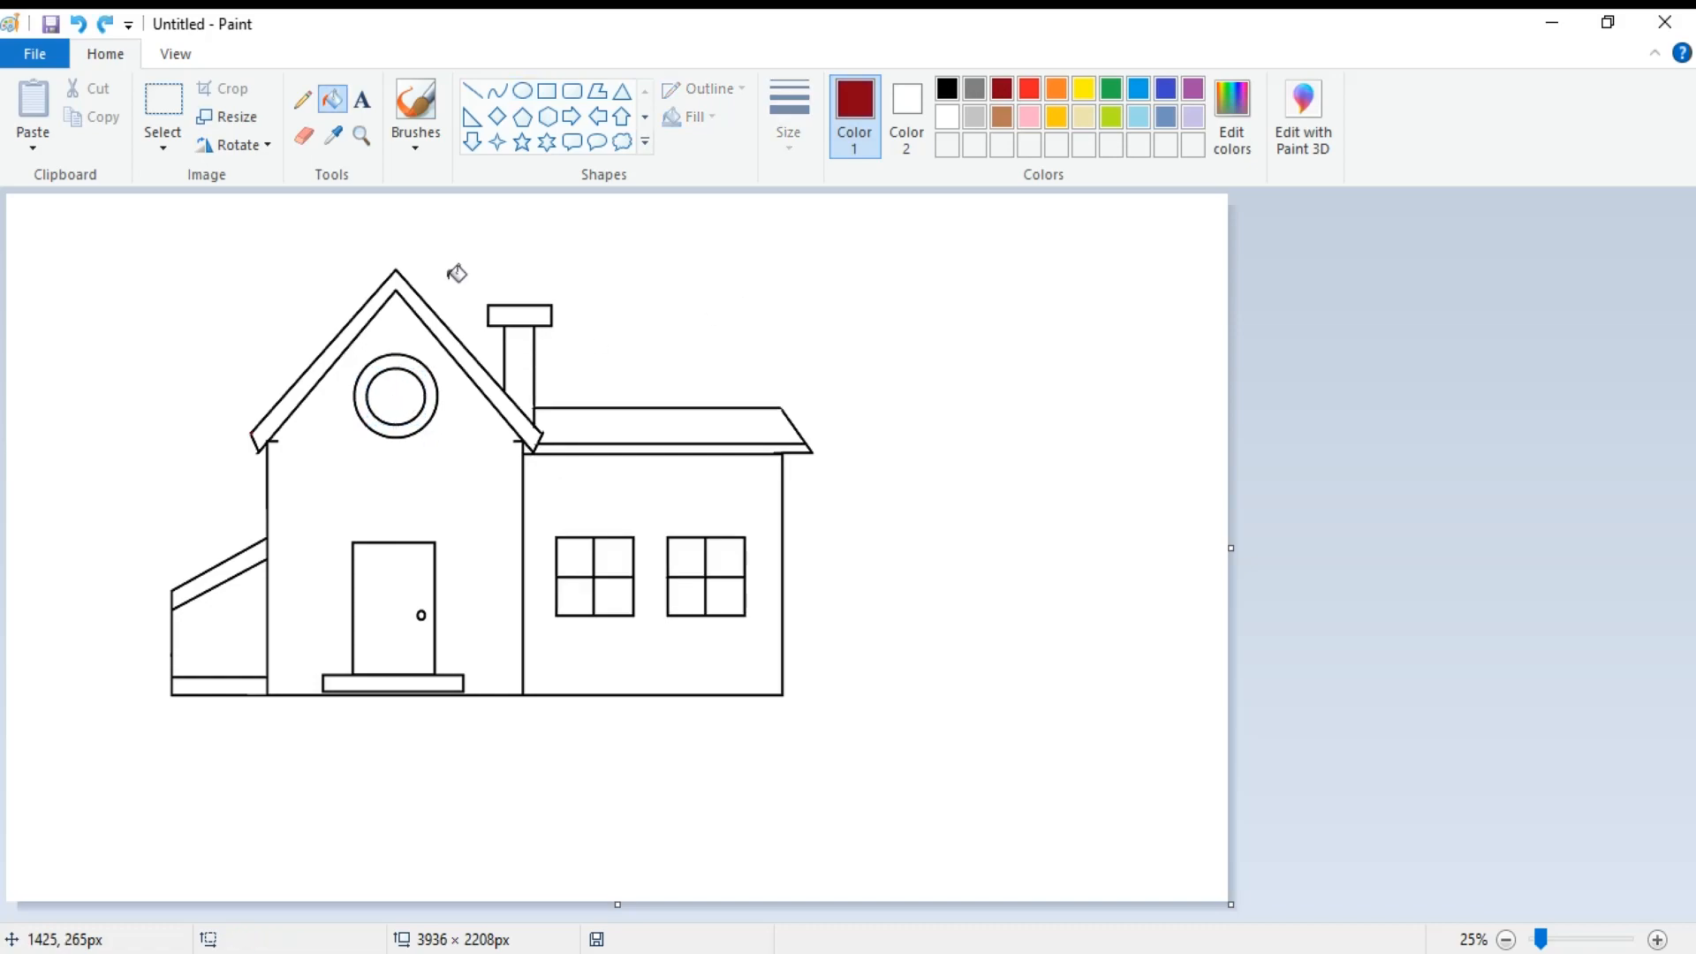
left_click(397, 276)
left_click(645, 429)
Fill the wing roof's fascia strip, the chimney cap and the chimney stack with brown.
left_click(1002, 117)
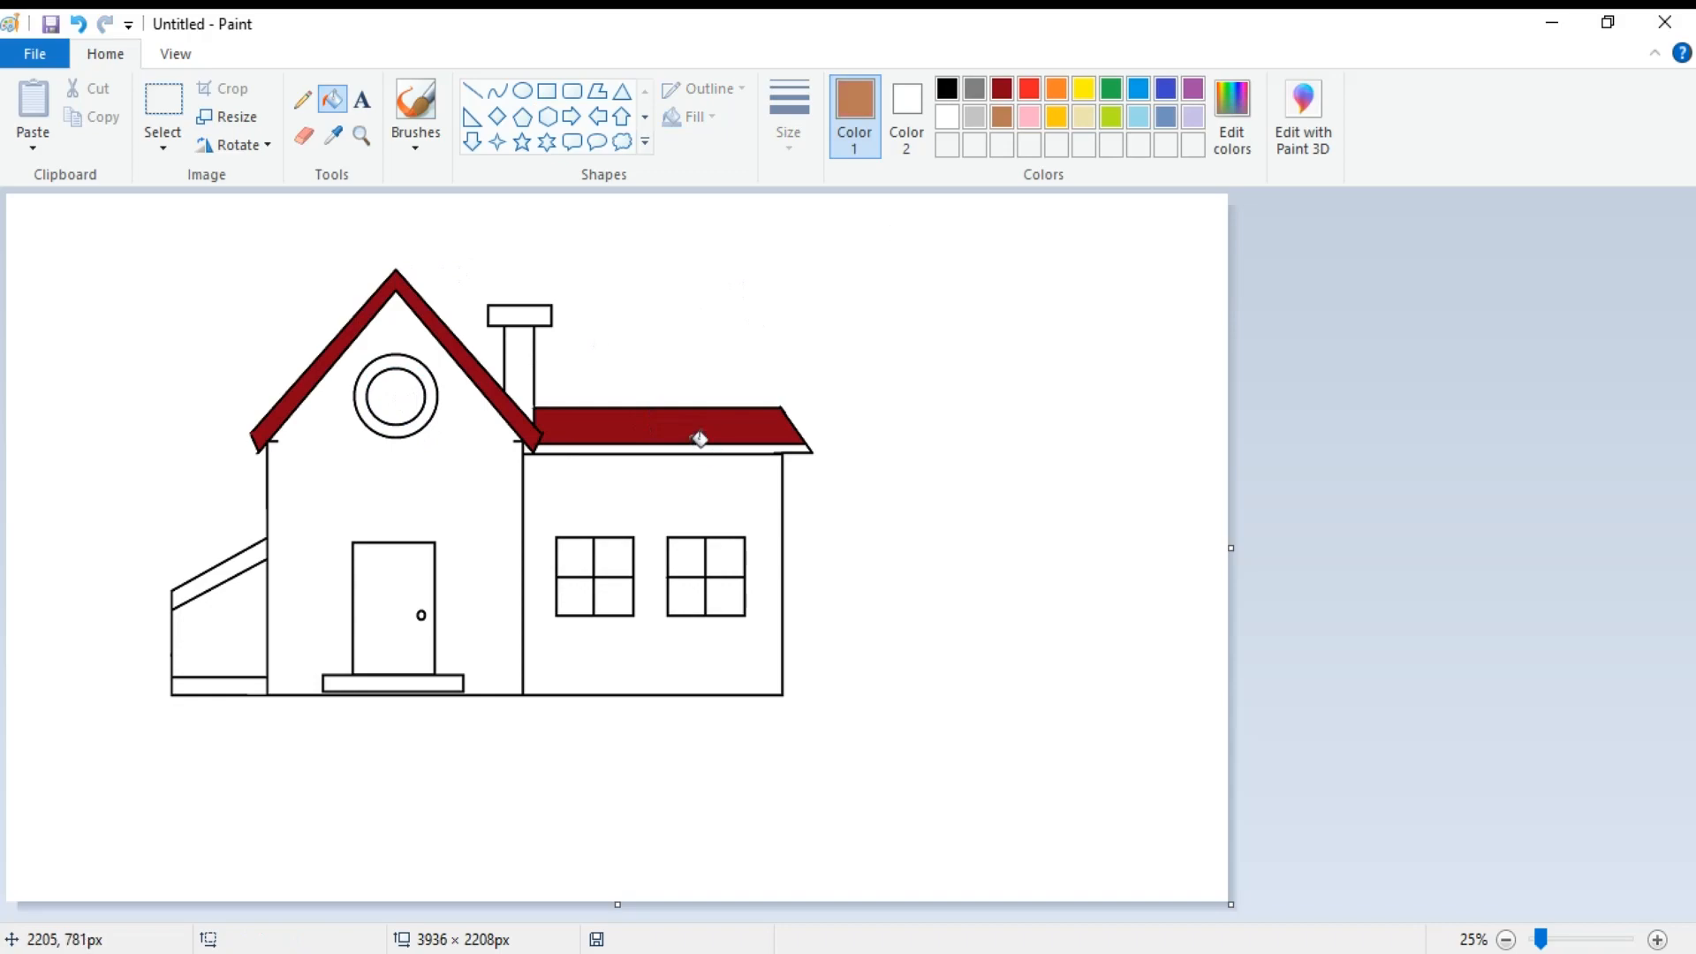
left_click(701, 447)
left_click(541, 311)
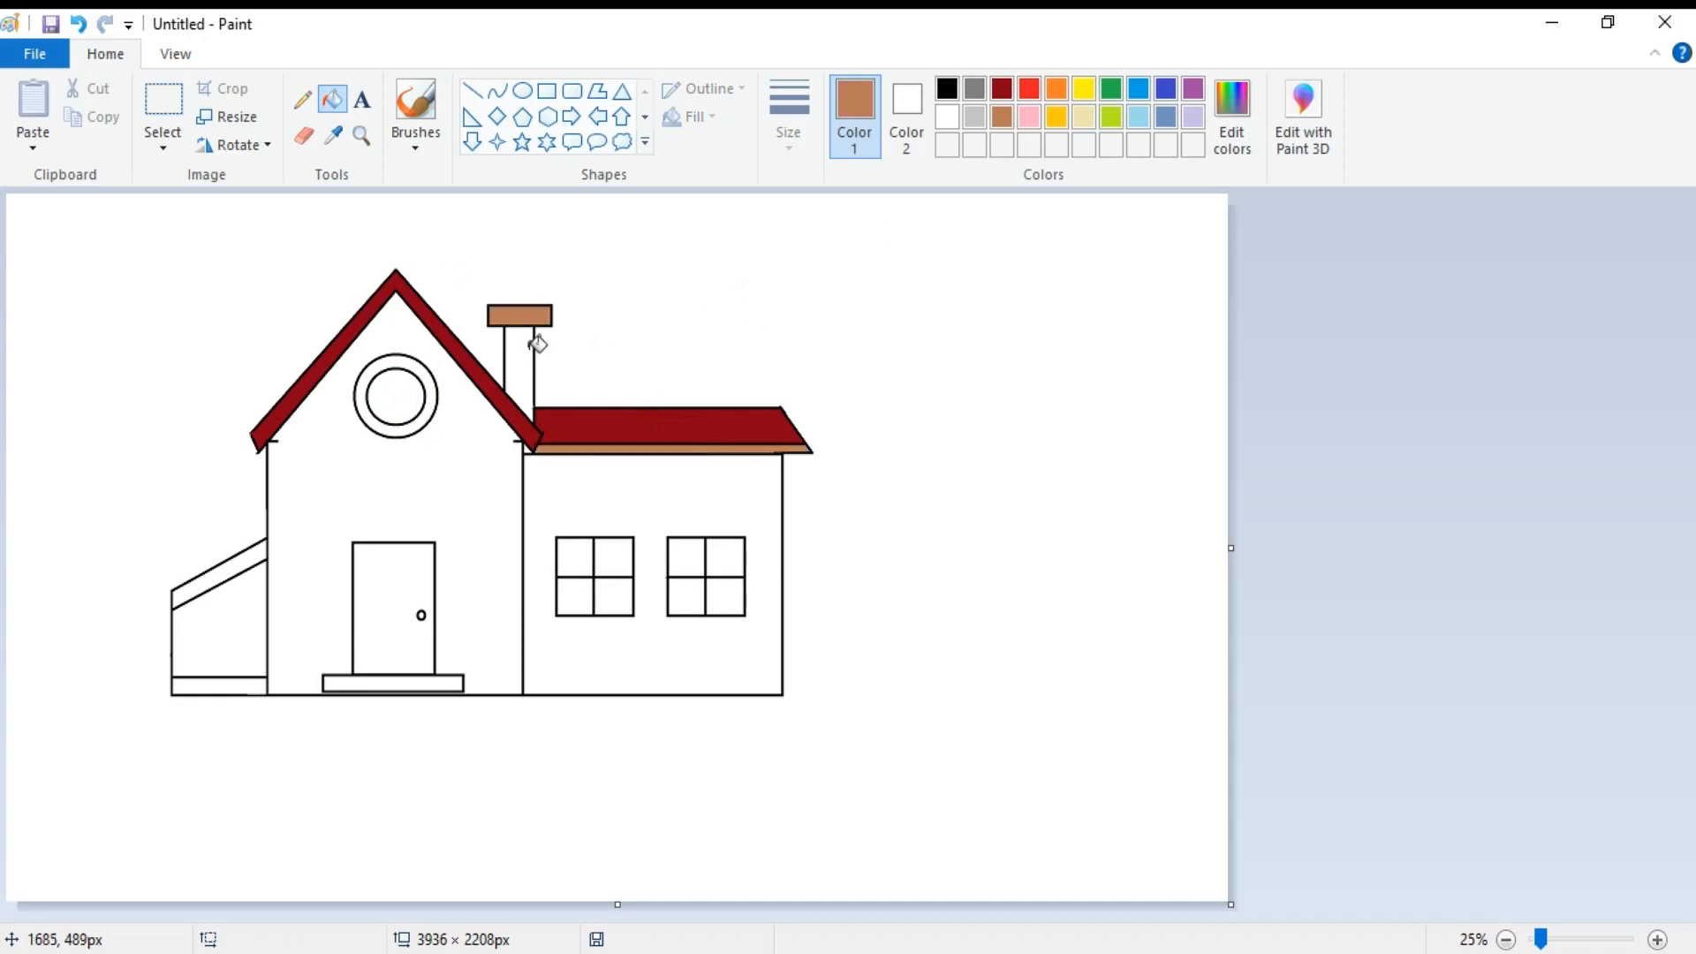
left_click(530, 349)
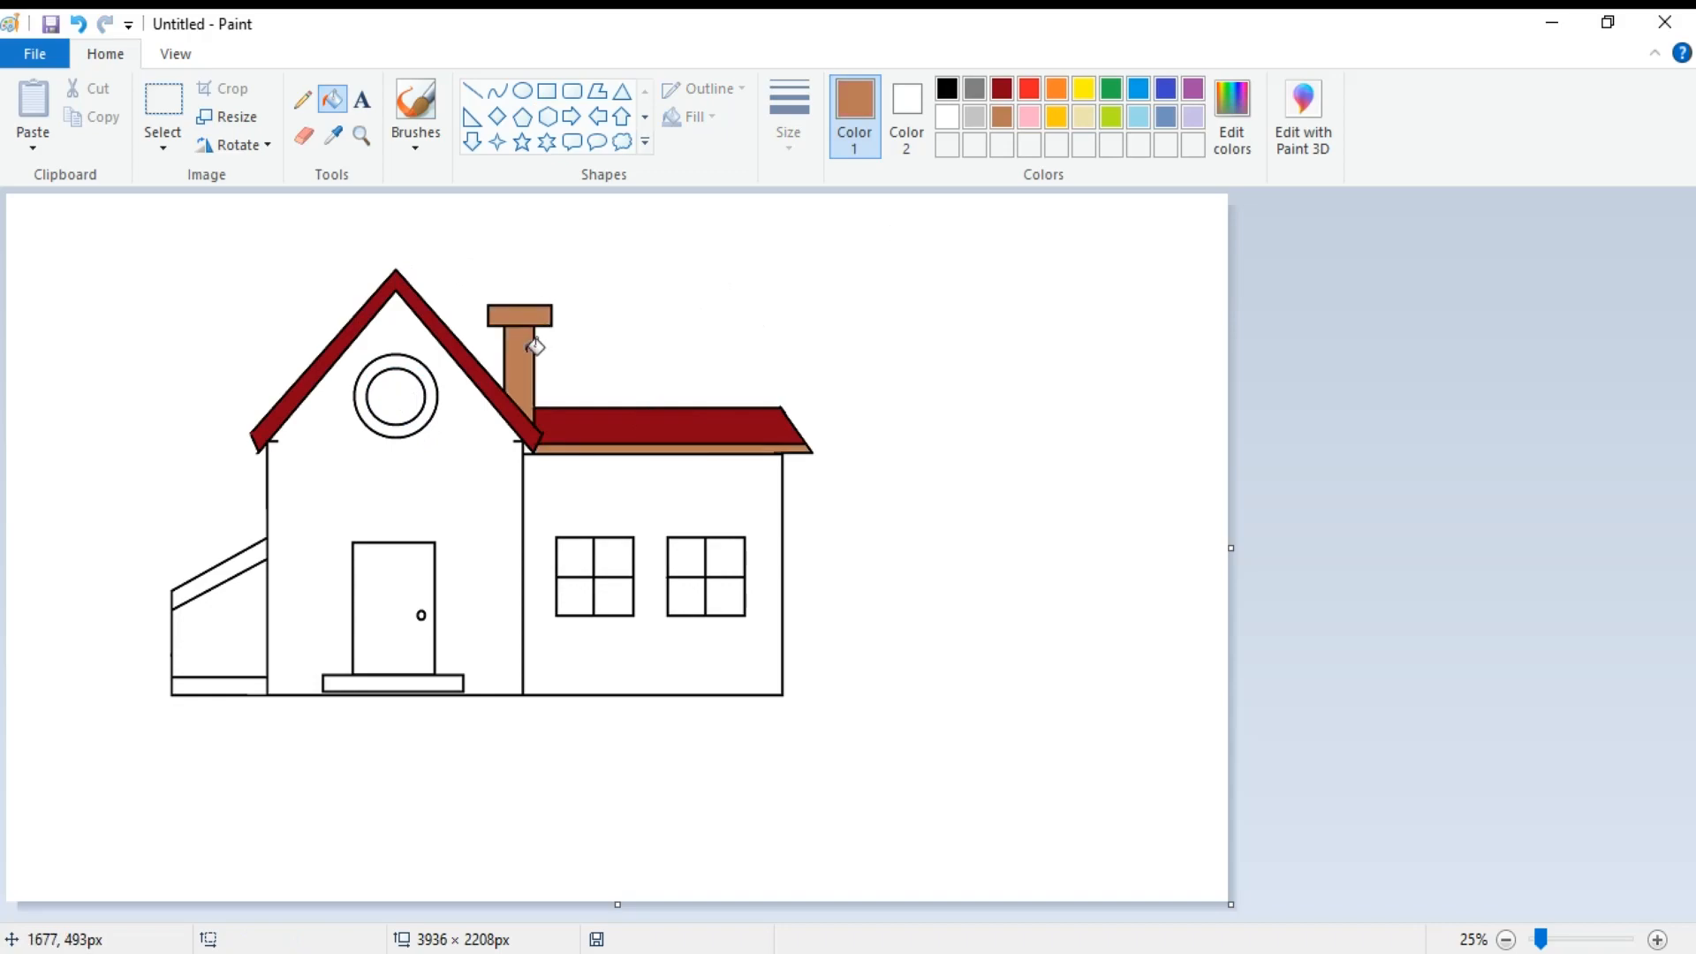
Fill the right wing's wall with bright blue, the left annex wall with brown and the door with dark gray.
left_click(1138, 89)
left_click(673, 480)
left_click(1001, 116)
left_click(236, 606)
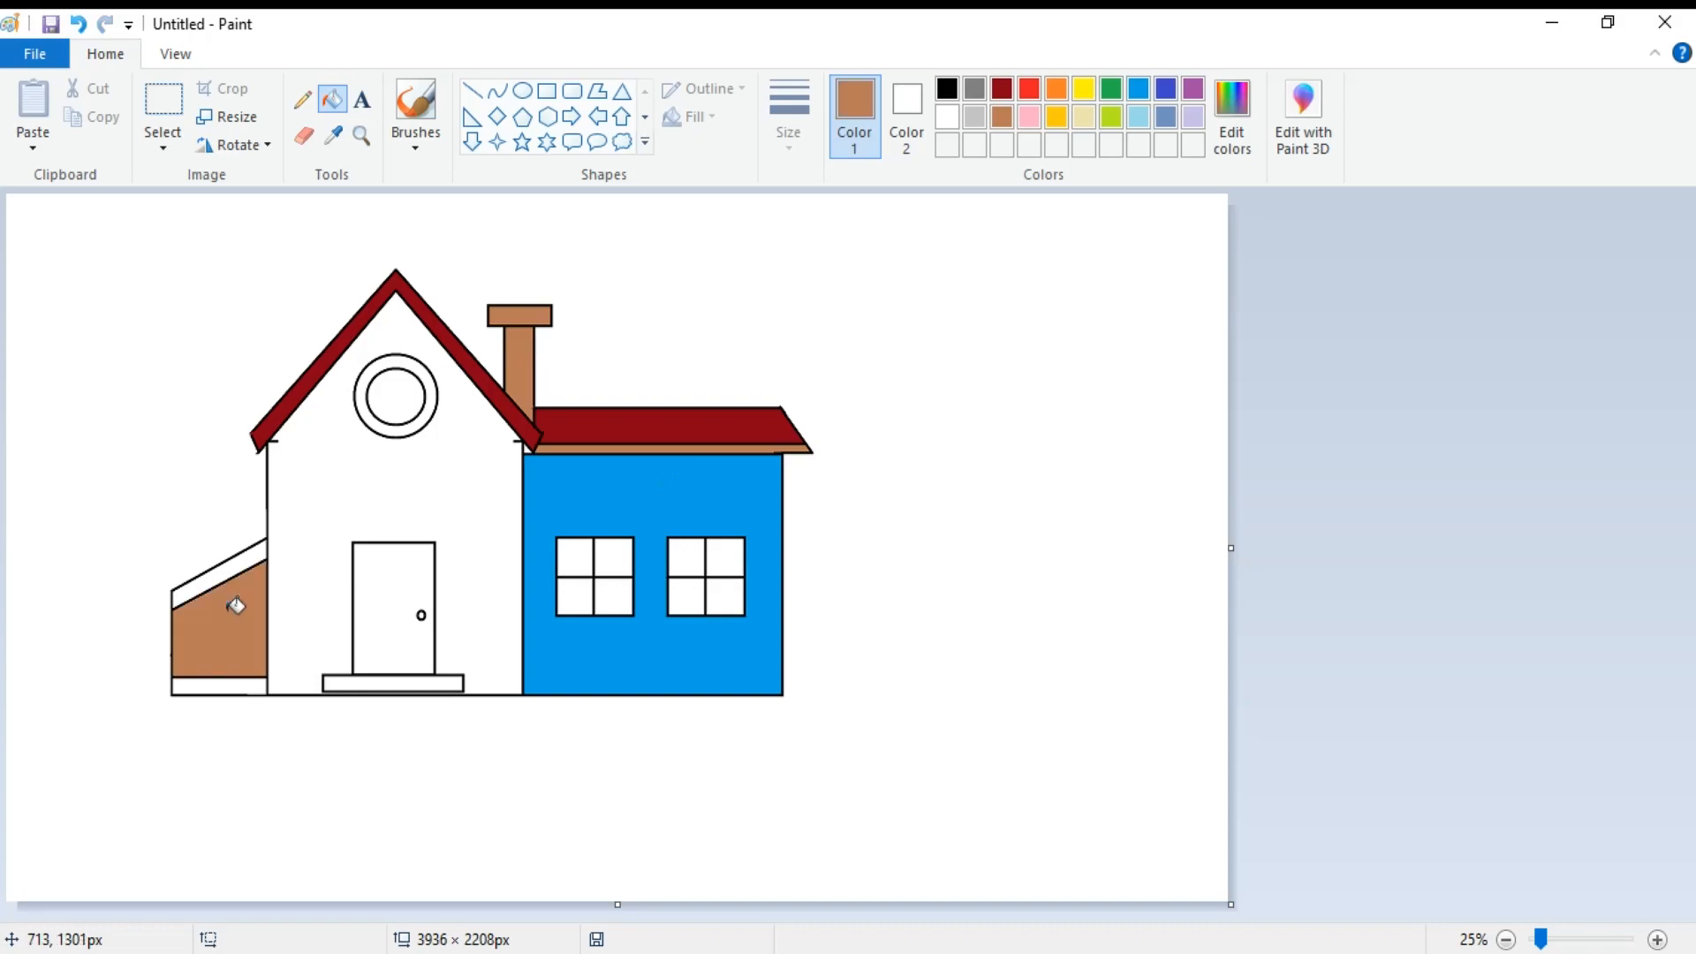
left_click(975, 88)
left_click(382, 583)
Fill all eight panes of the two wing windows with light yellow.
left_click(1083, 117)
left_click(579, 559)
left_click(618, 556)
left_click(699, 558)
left_click(720, 557)
left_click(735, 596)
left_click(695, 595)
left_click(616, 594)
left_click(587, 594)
Fill the doorstep with brown and the main front wall with indigo, after trying pale blue on the wall.
left_click(1001, 117)
left_click(385, 684)
left_click(1139, 117)
left_click(462, 466)
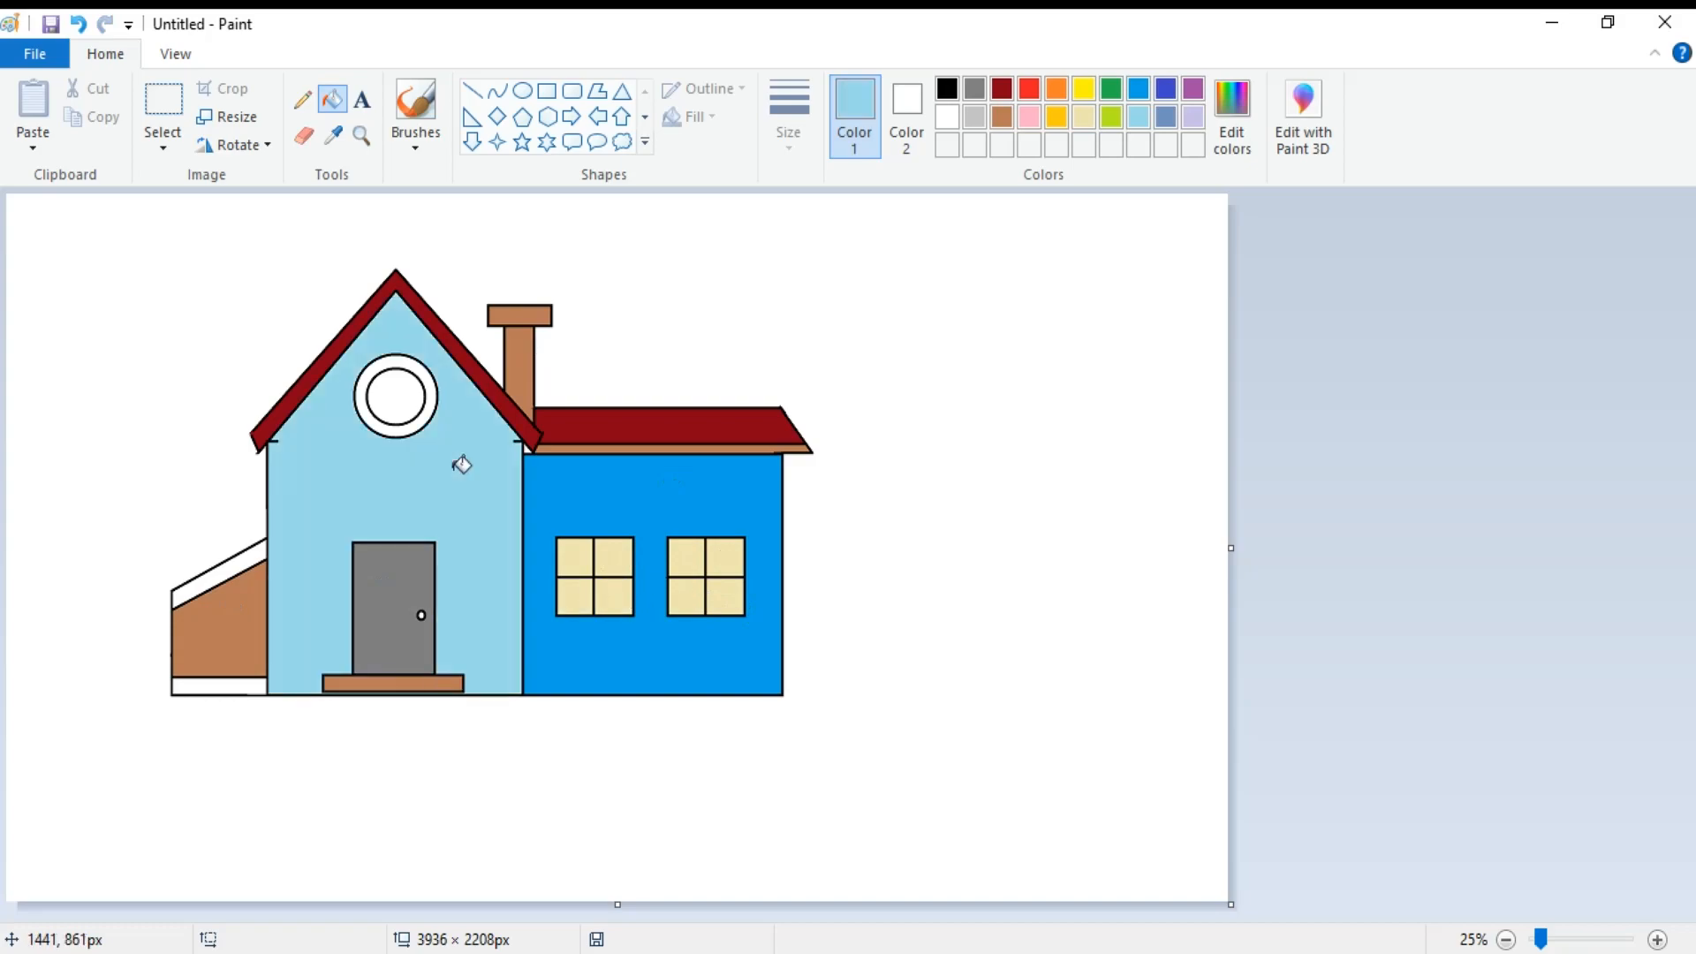
left_click(1166, 89)
left_click(428, 460)
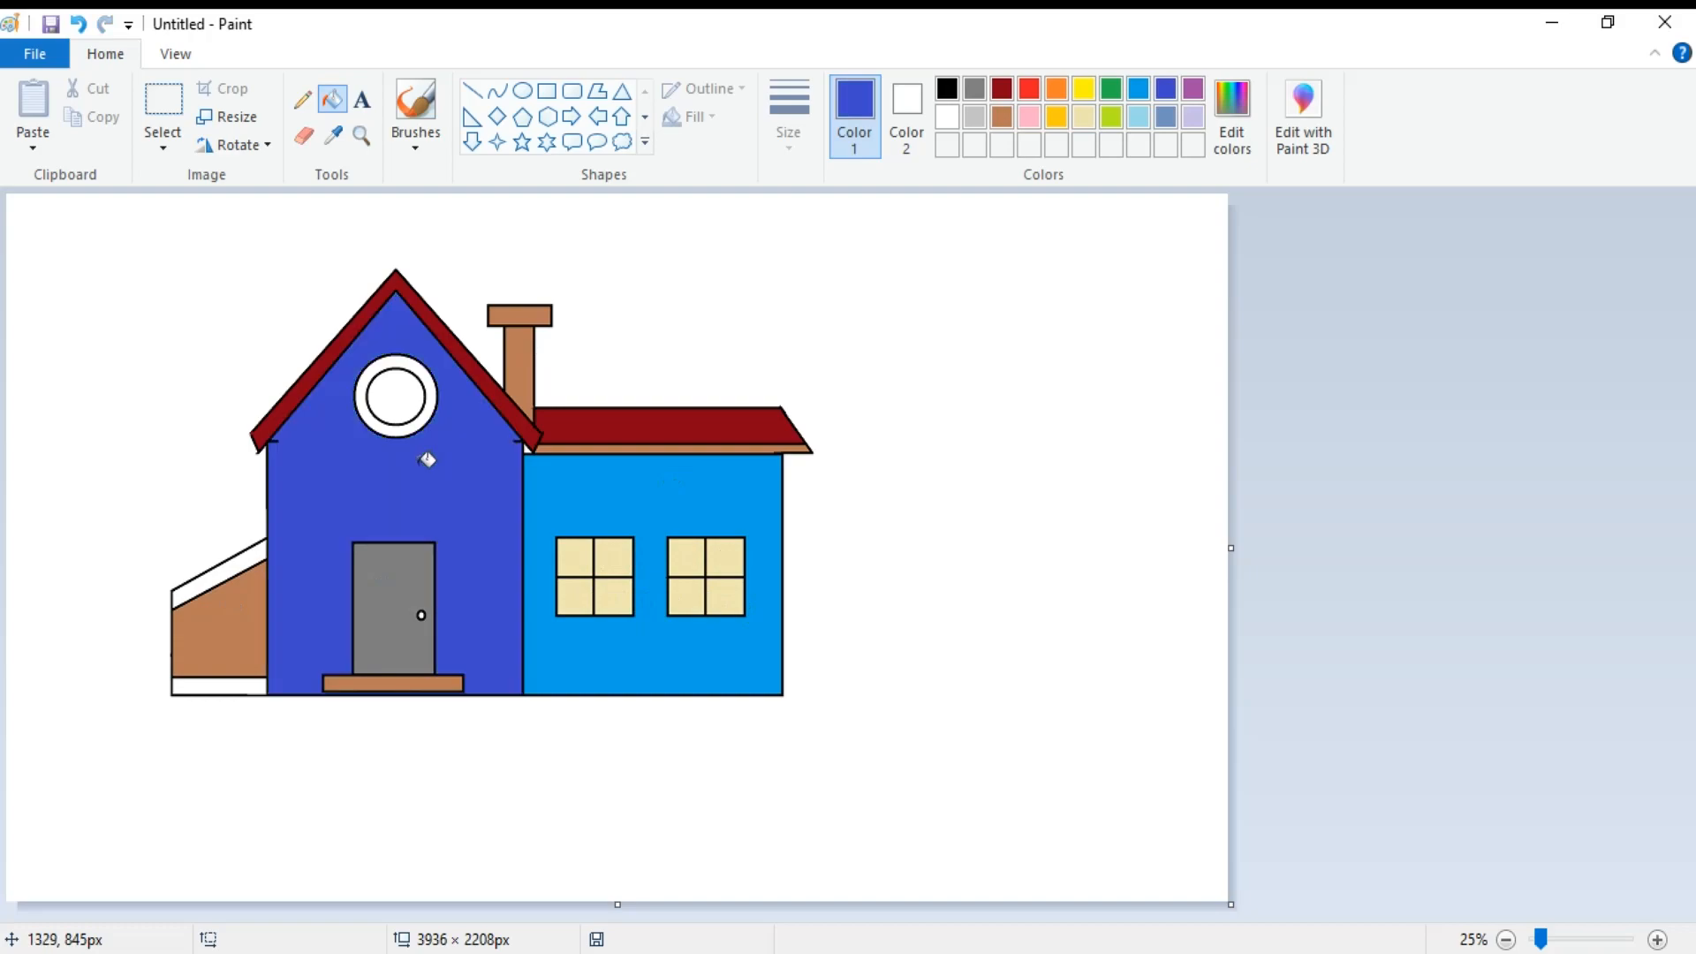
Fill the left annex's sloping roof with dark red and its base strip with dark gray.
left_click(1001, 88)
left_click(235, 564)
left_click(974, 88)
left_click(254, 687)
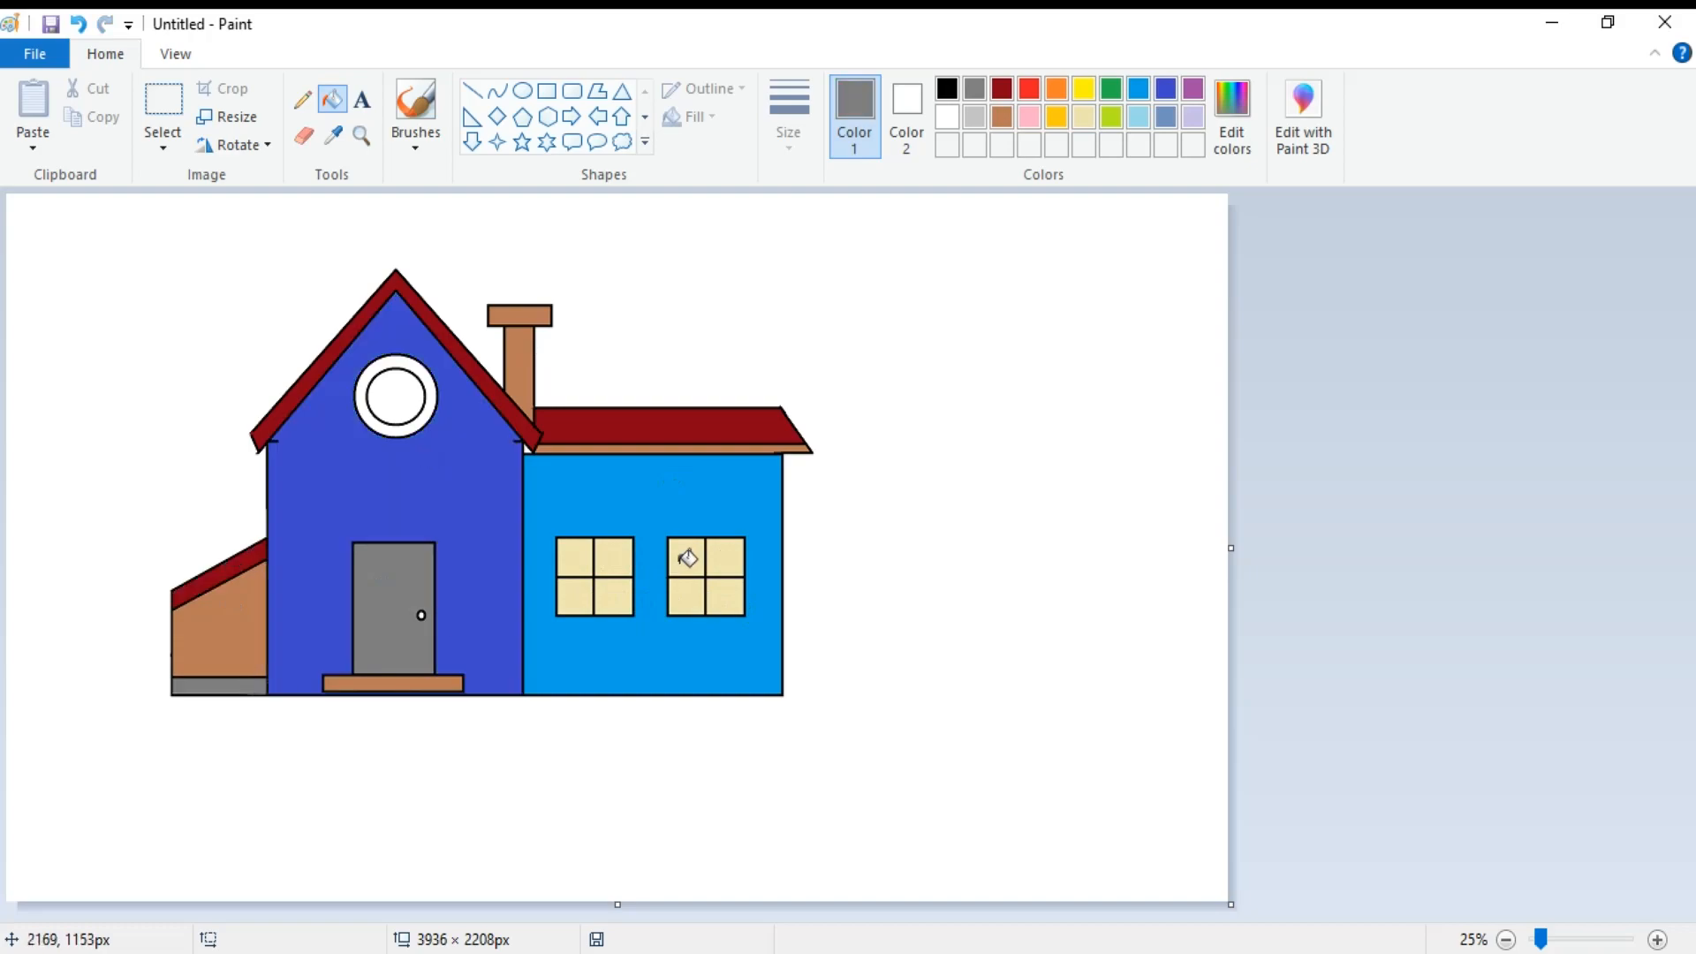
Recolor the panes of both wing windows with bright yellow.
left_click(1084, 89)
left_click(574, 557)
left_click(610, 556)
left_click(585, 593)
left_click(618, 597)
left_click(693, 557)
left_click(725, 555)
left_click(694, 593)
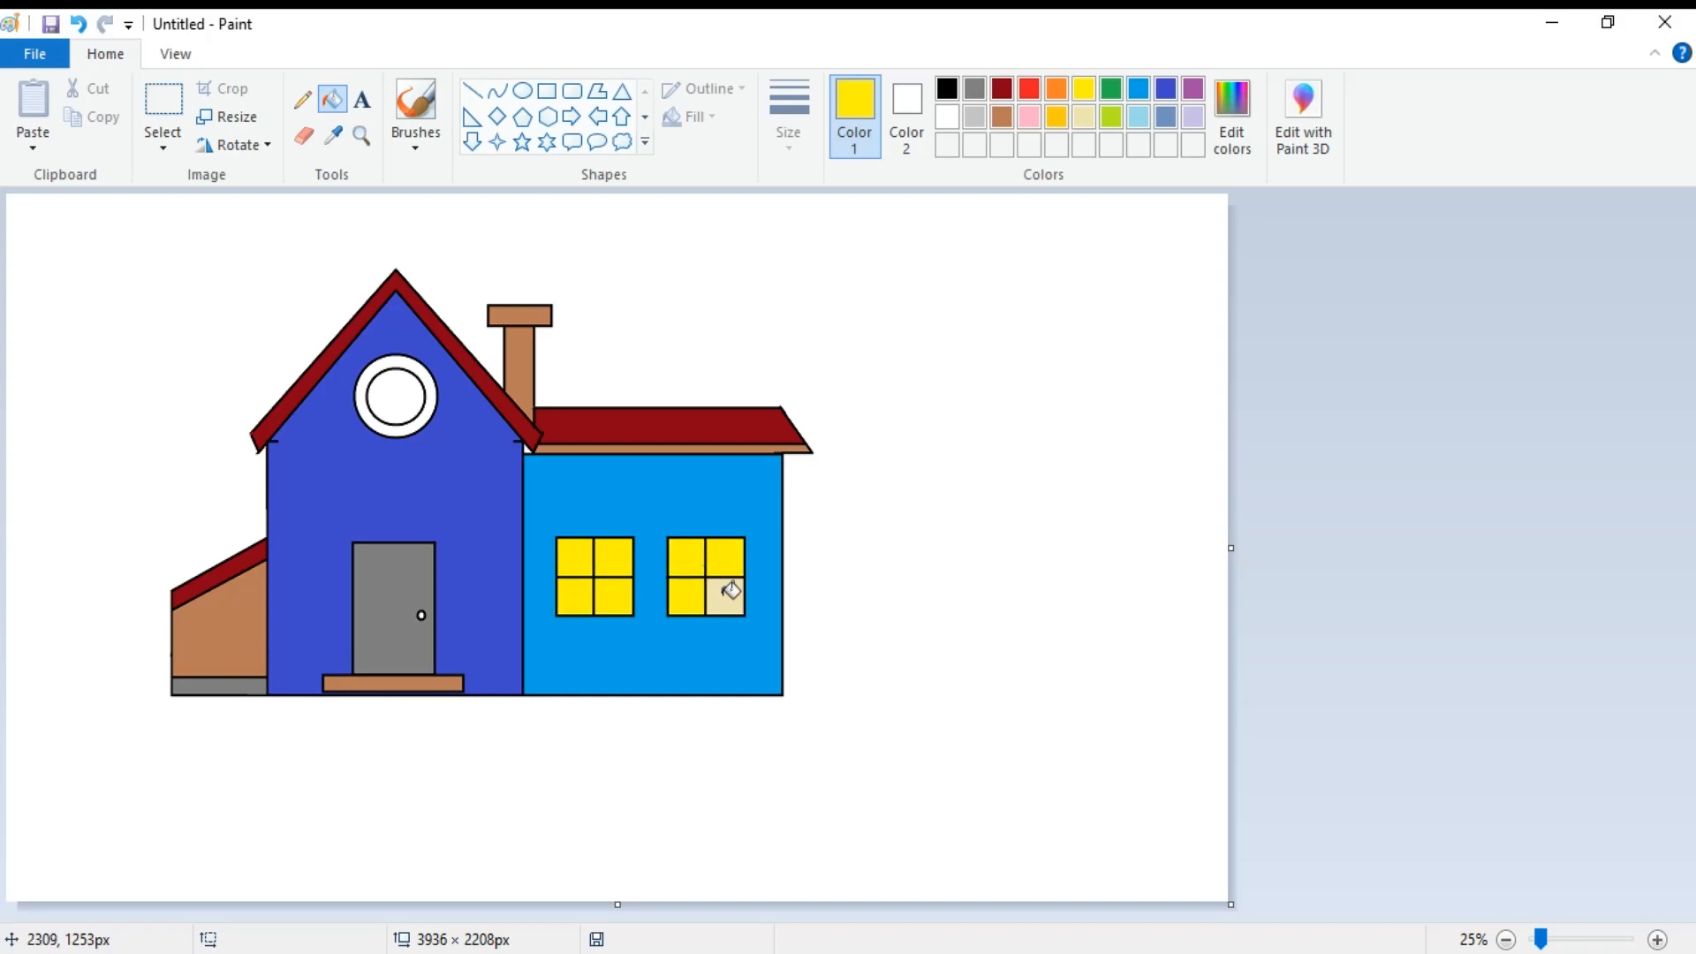
Fill the round gable window's outer ring with orange and its center with green.
left_click(1056, 88)
left_click(431, 382)
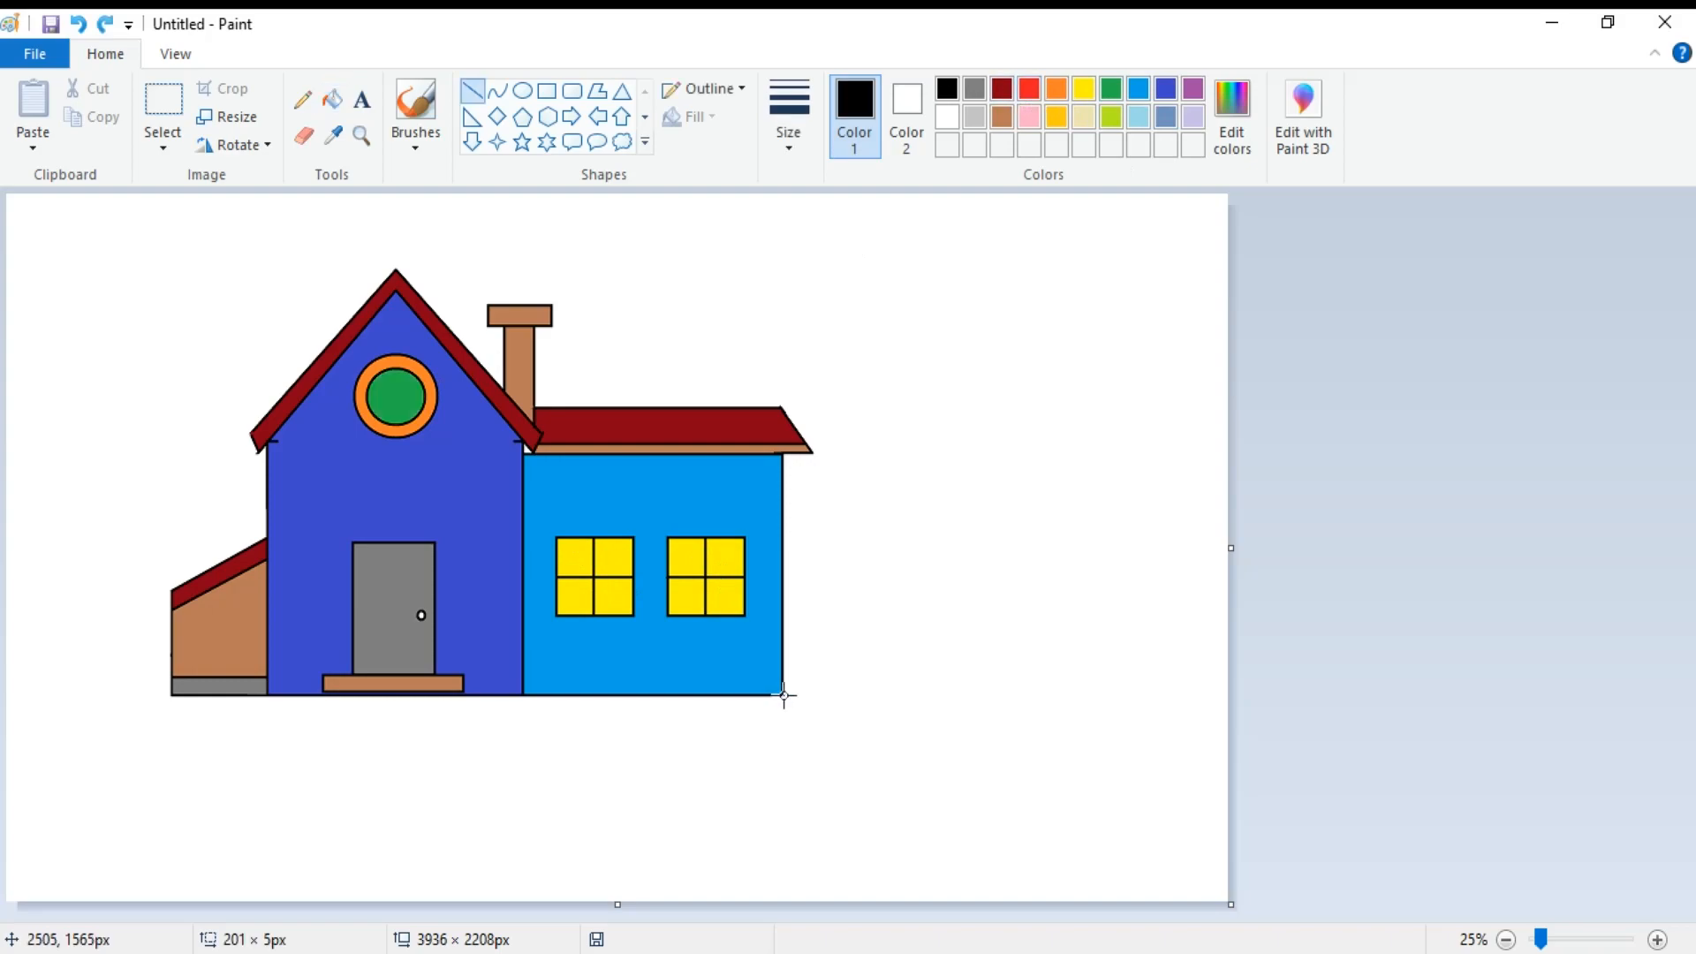
Outline a spiky bush in black lines at the ground beside the right wing's outer wall.
left_click_drag(783, 696, 813, 635)
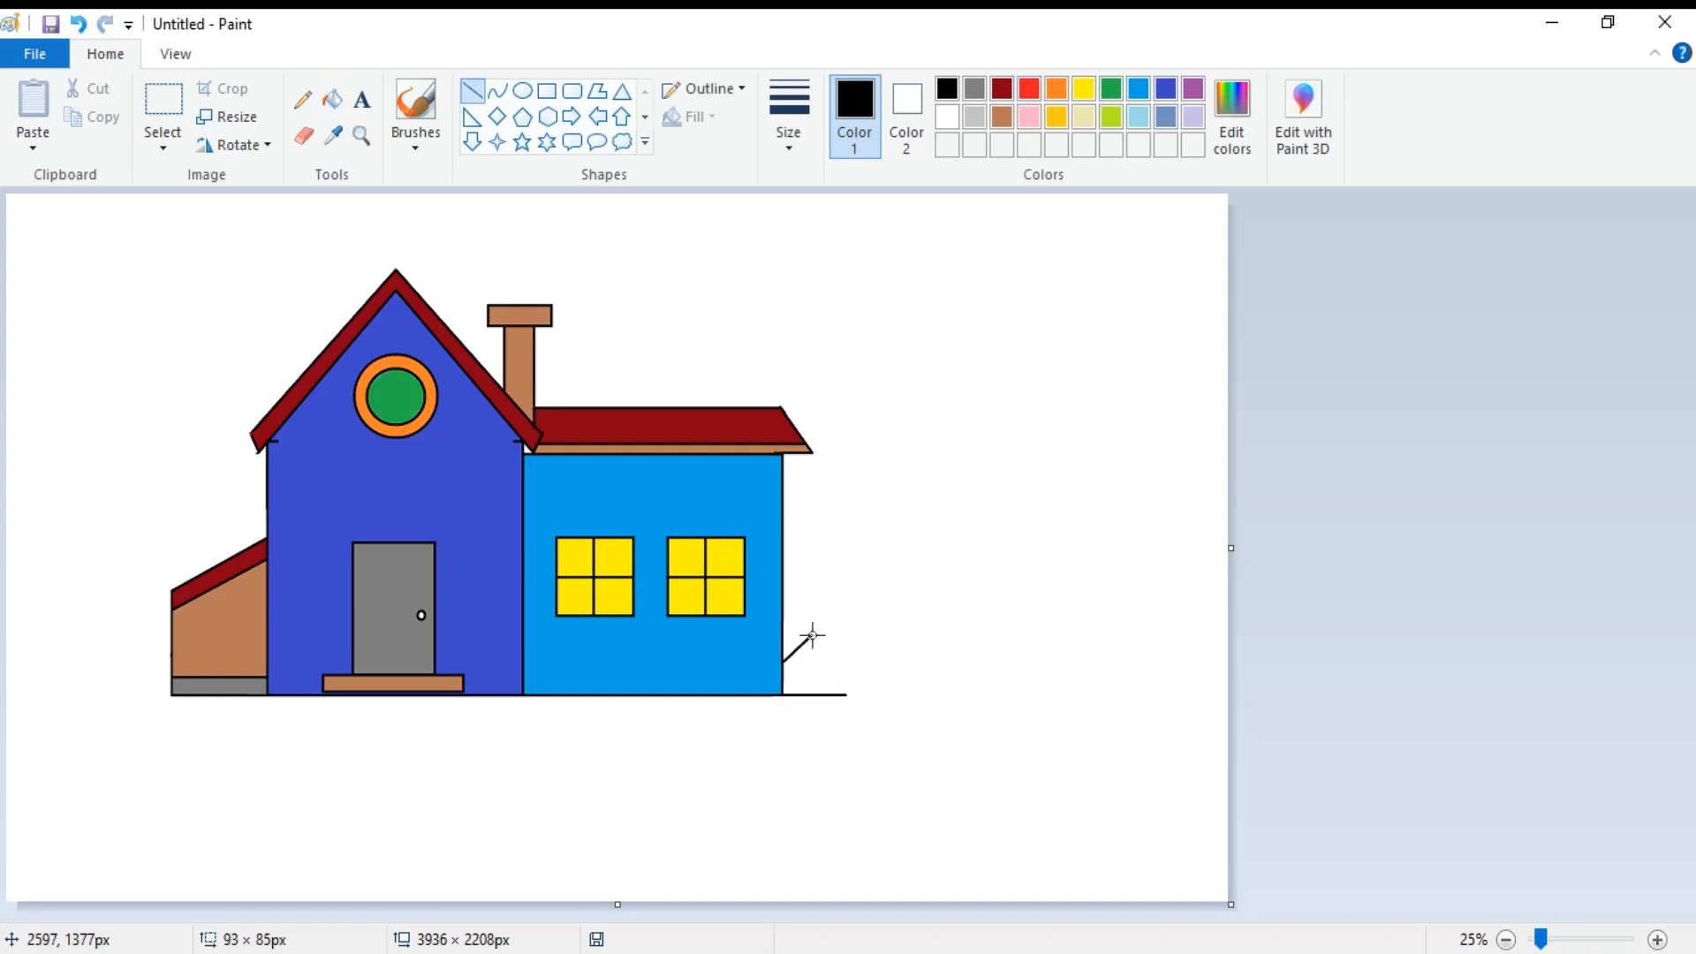
left_click_drag(813, 635, 810, 634)
mouse_move(809, 635)
left_mouse_down()
mouse_move(808, 667)
mouse_move(852, 643)
mouse_move(811, 668)
mouse_move(850, 663)
mouse_move(817, 676)
mouse_move(865, 689)
mouse_move(848, 696)
left_mouse_up()
Outline a matching spiky bush in black lines at the ground beside the left annex.
mouse_move(172, 641)
left_mouse_down()
mouse_move(144, 642)
mouse_move(159, 659)
mouse_move(123, 638)
mouse_move(156, 670)
mouse_move(114, 684)
mouse_move(171, 697)
left_mouse_up()
left_click(118, 645)
left_click(114, 605)
key("ctrl+z")
left_click(112, 605)
left_click(104, 585)
left_click(138, 675)
left_click(130, 695)
left_click(129, 690)
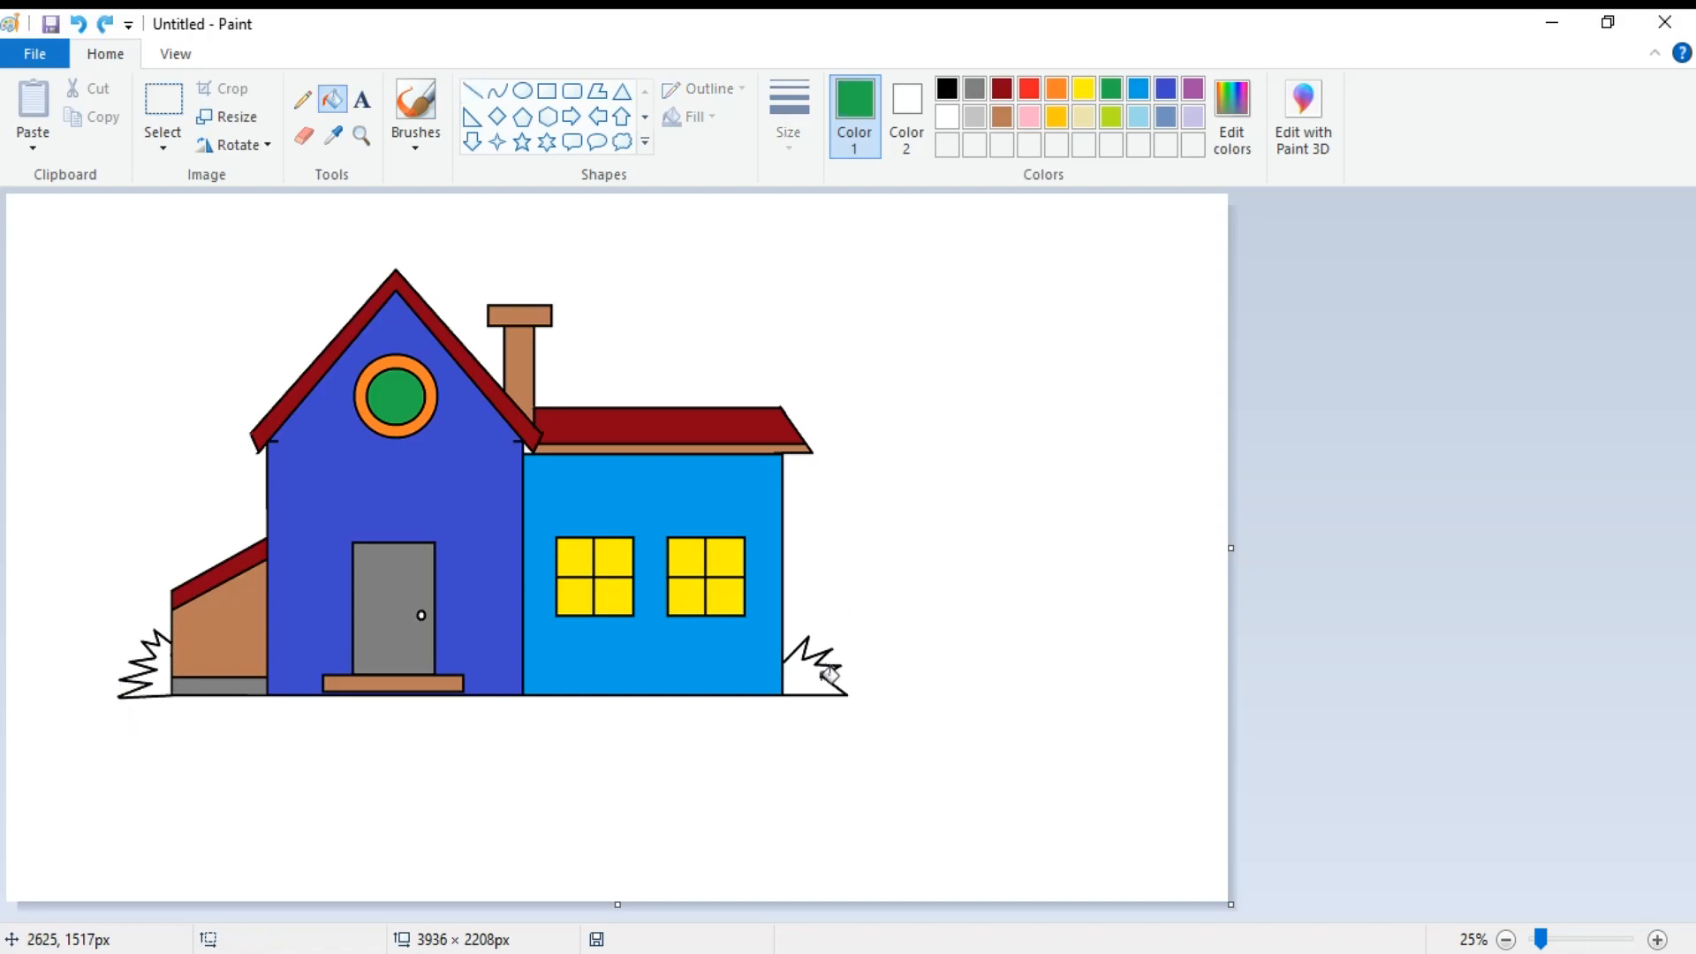
Fill the bushes on both sides of the house with green.
left_click(828, 675)
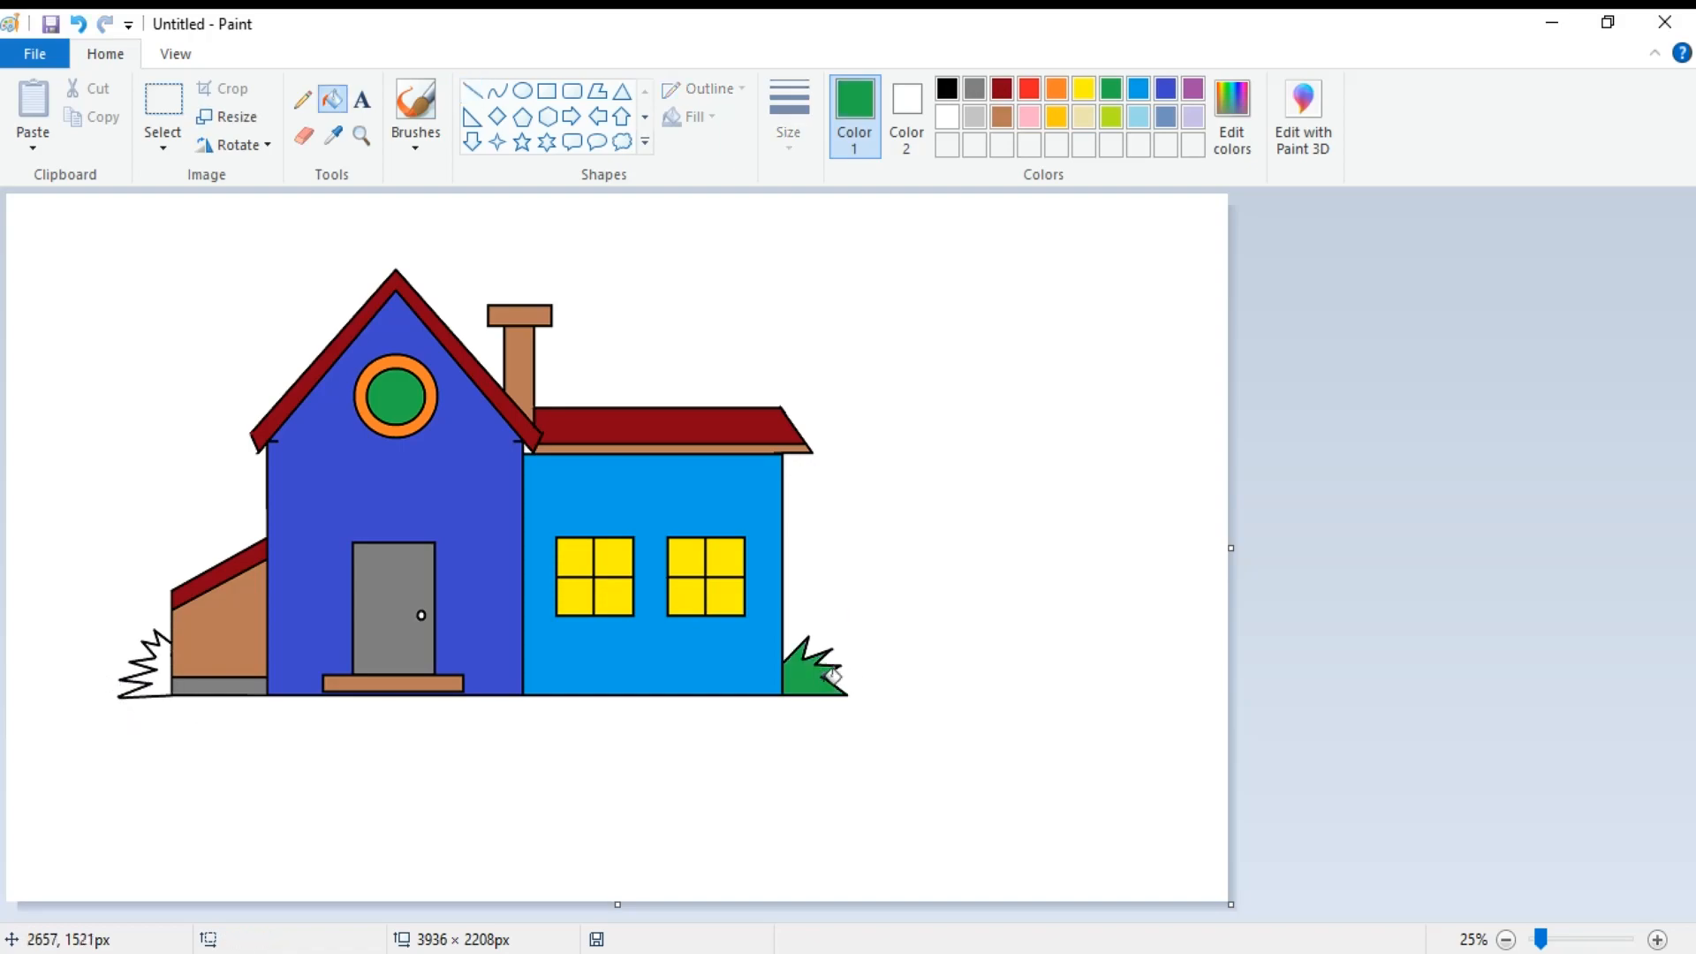
left_click(165, 680)
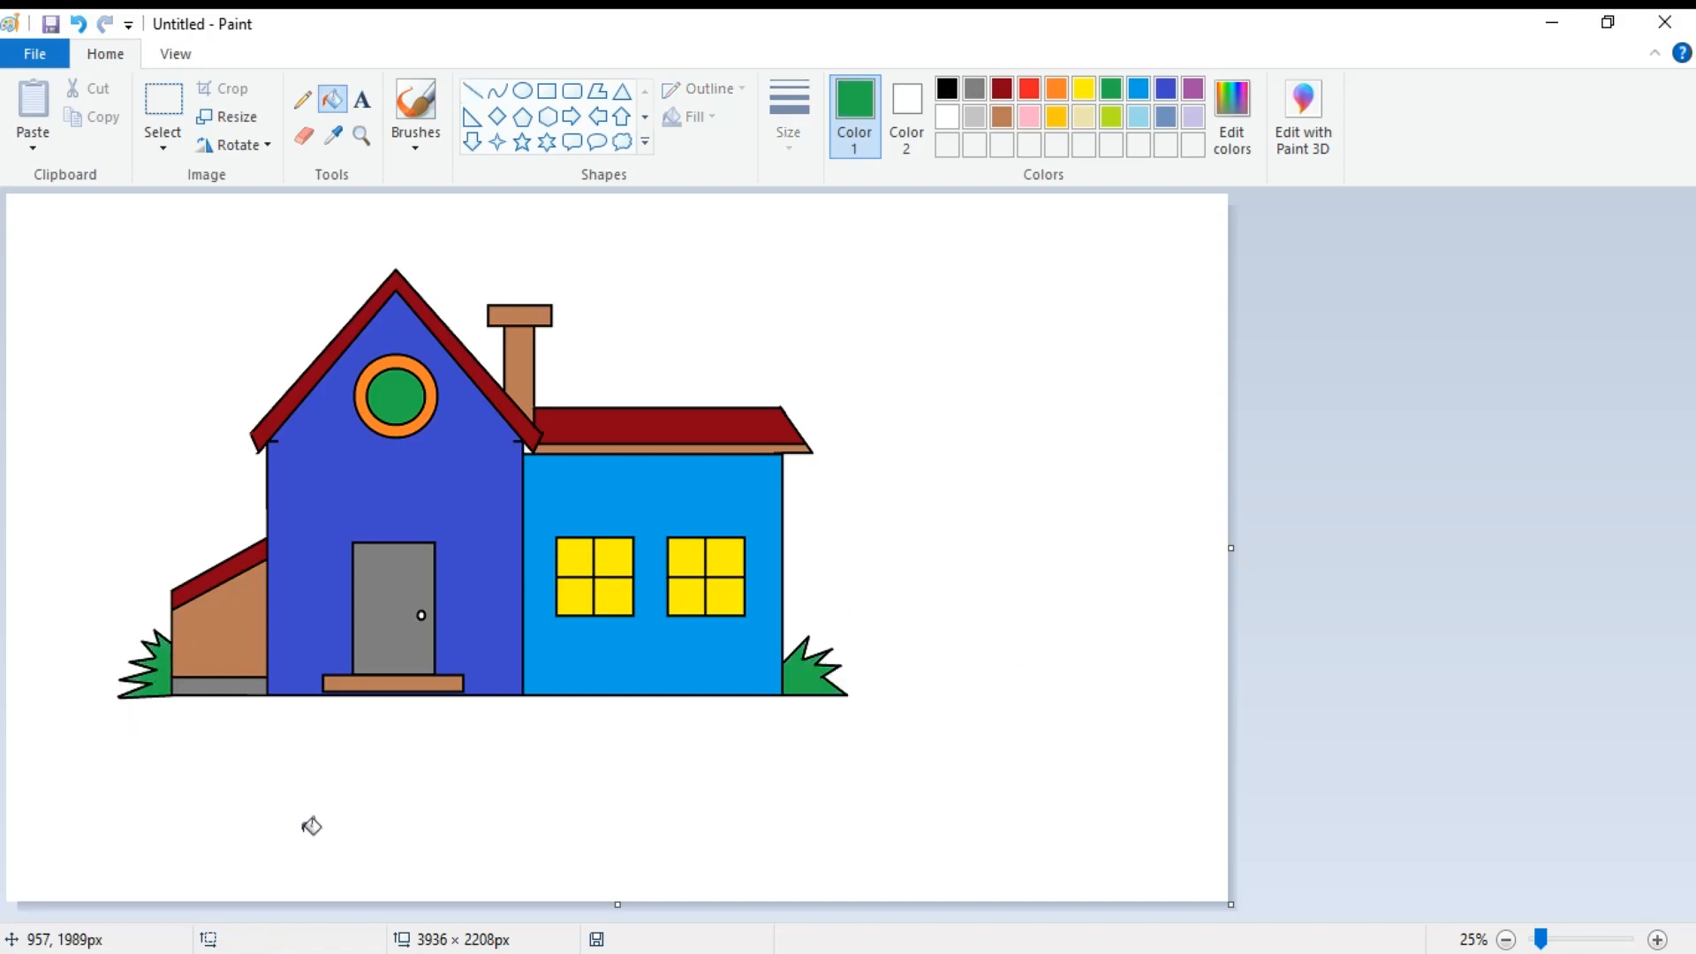